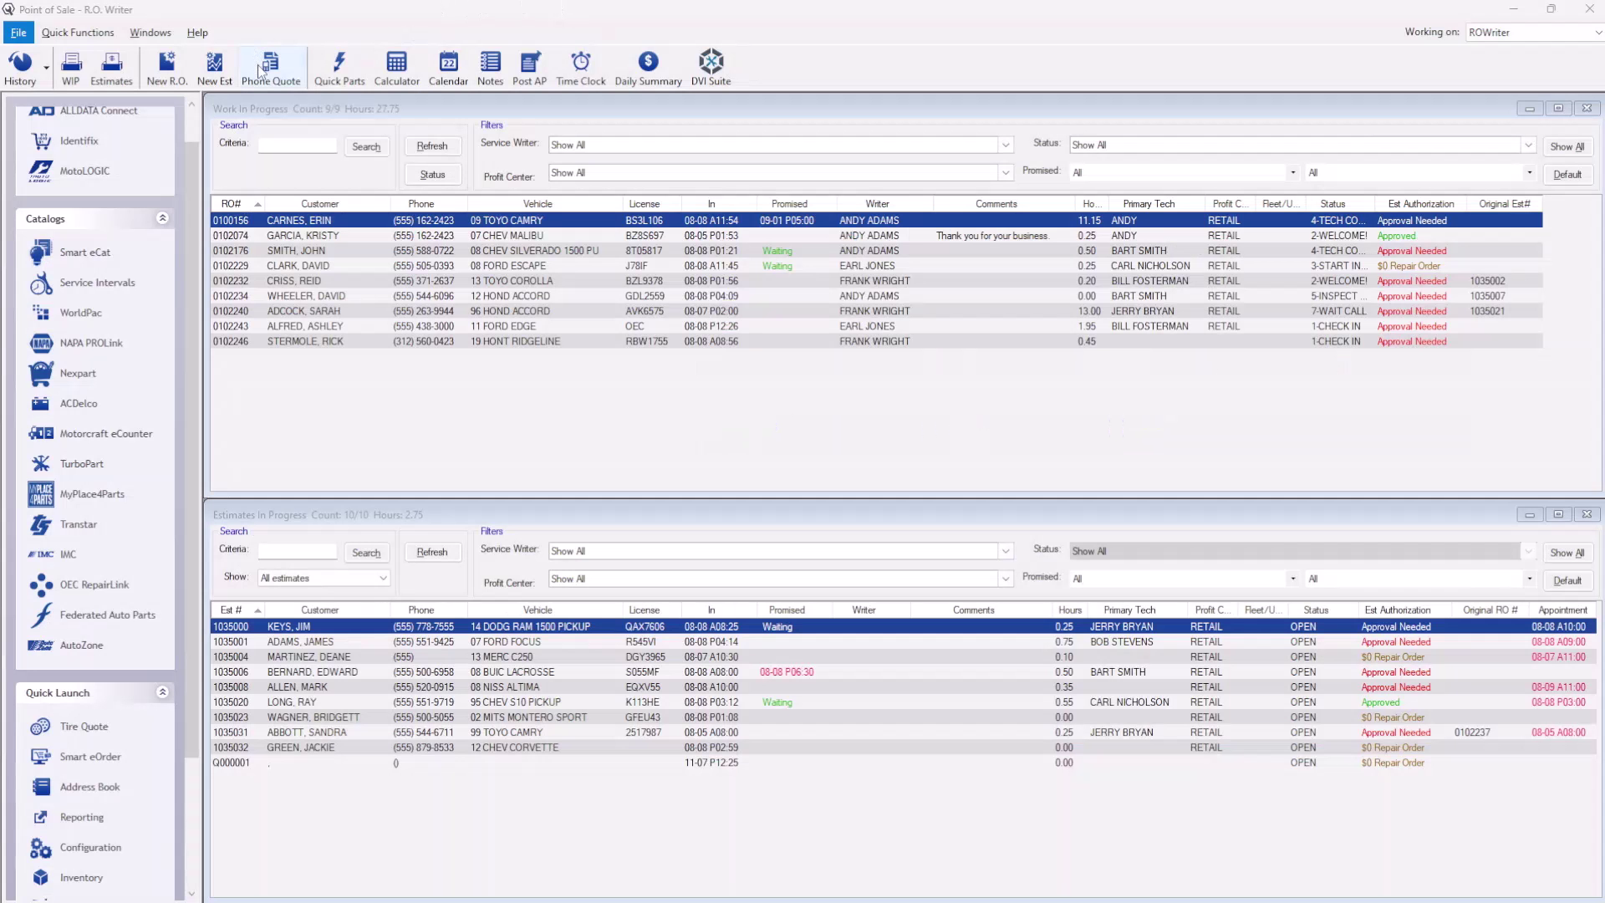
- Start a new phone quote and enter the customer's first name
{"action": "left_click", "coordinate": [266, 67]}
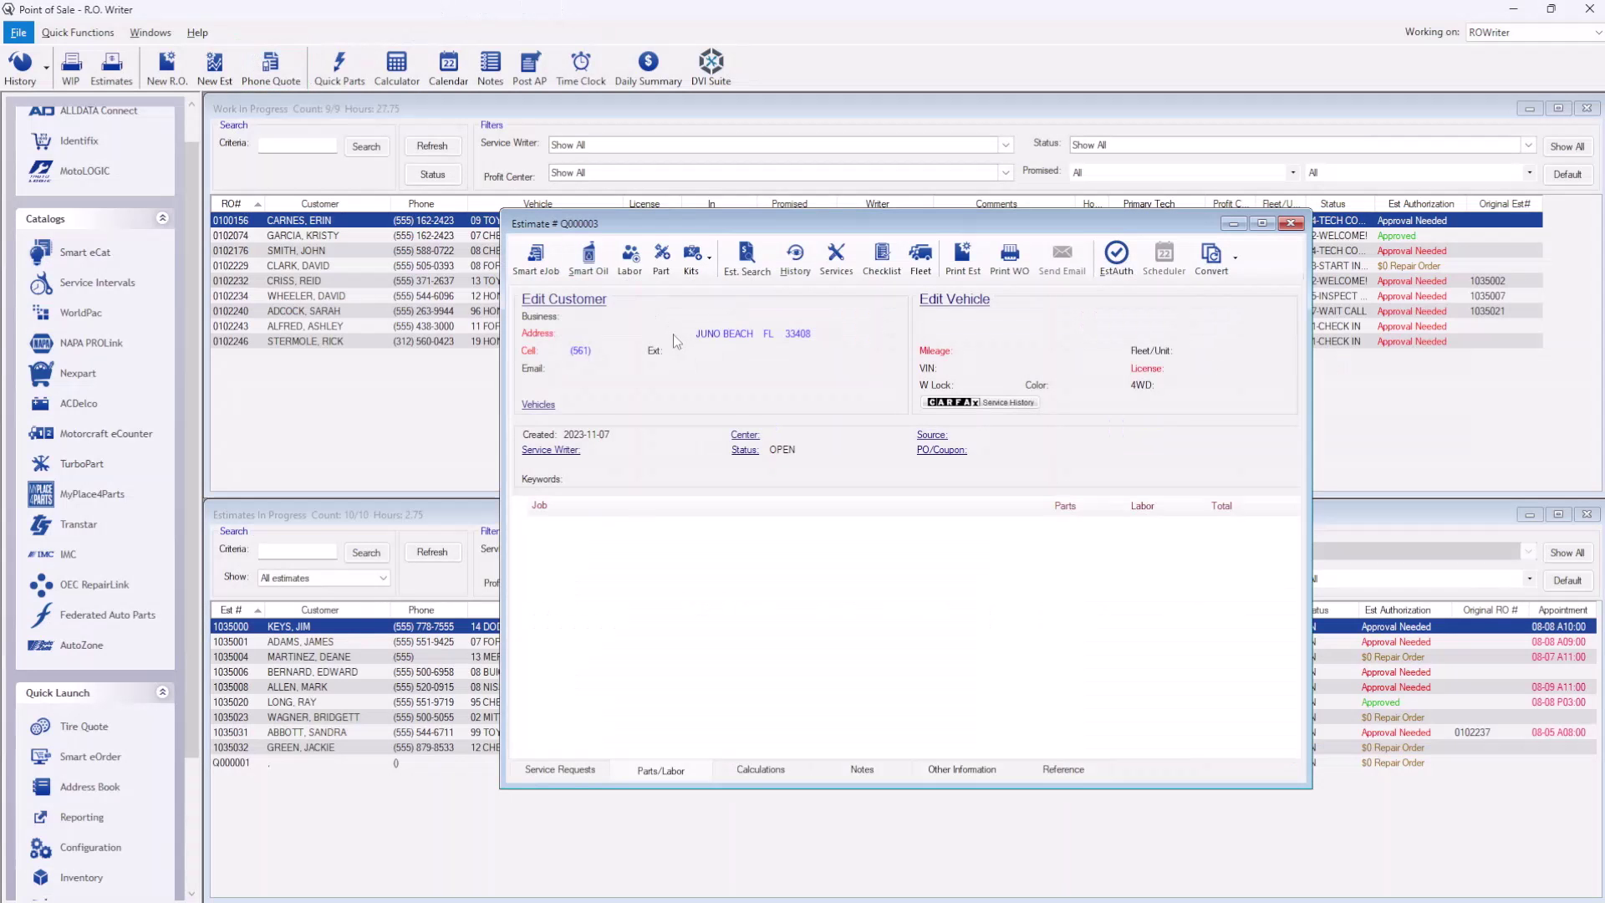
{"action": "left_click", "coordinate": [585, 301]}
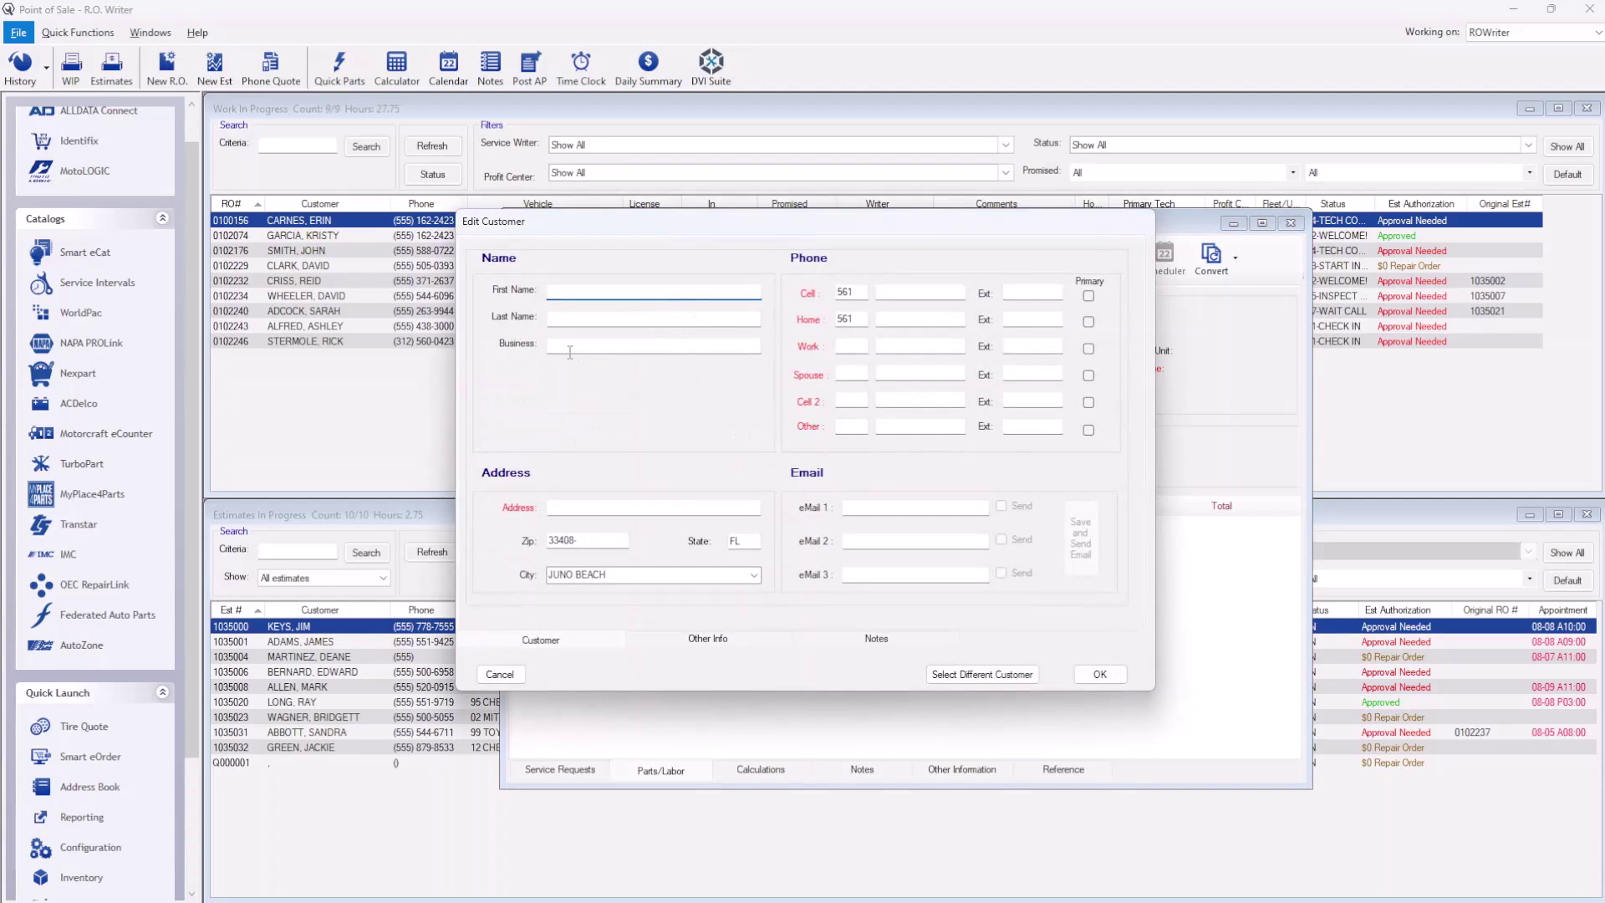
{"action": "type", "text": "JOHN"}
{"action": "left_click", "coordinate": [1100, 674]}
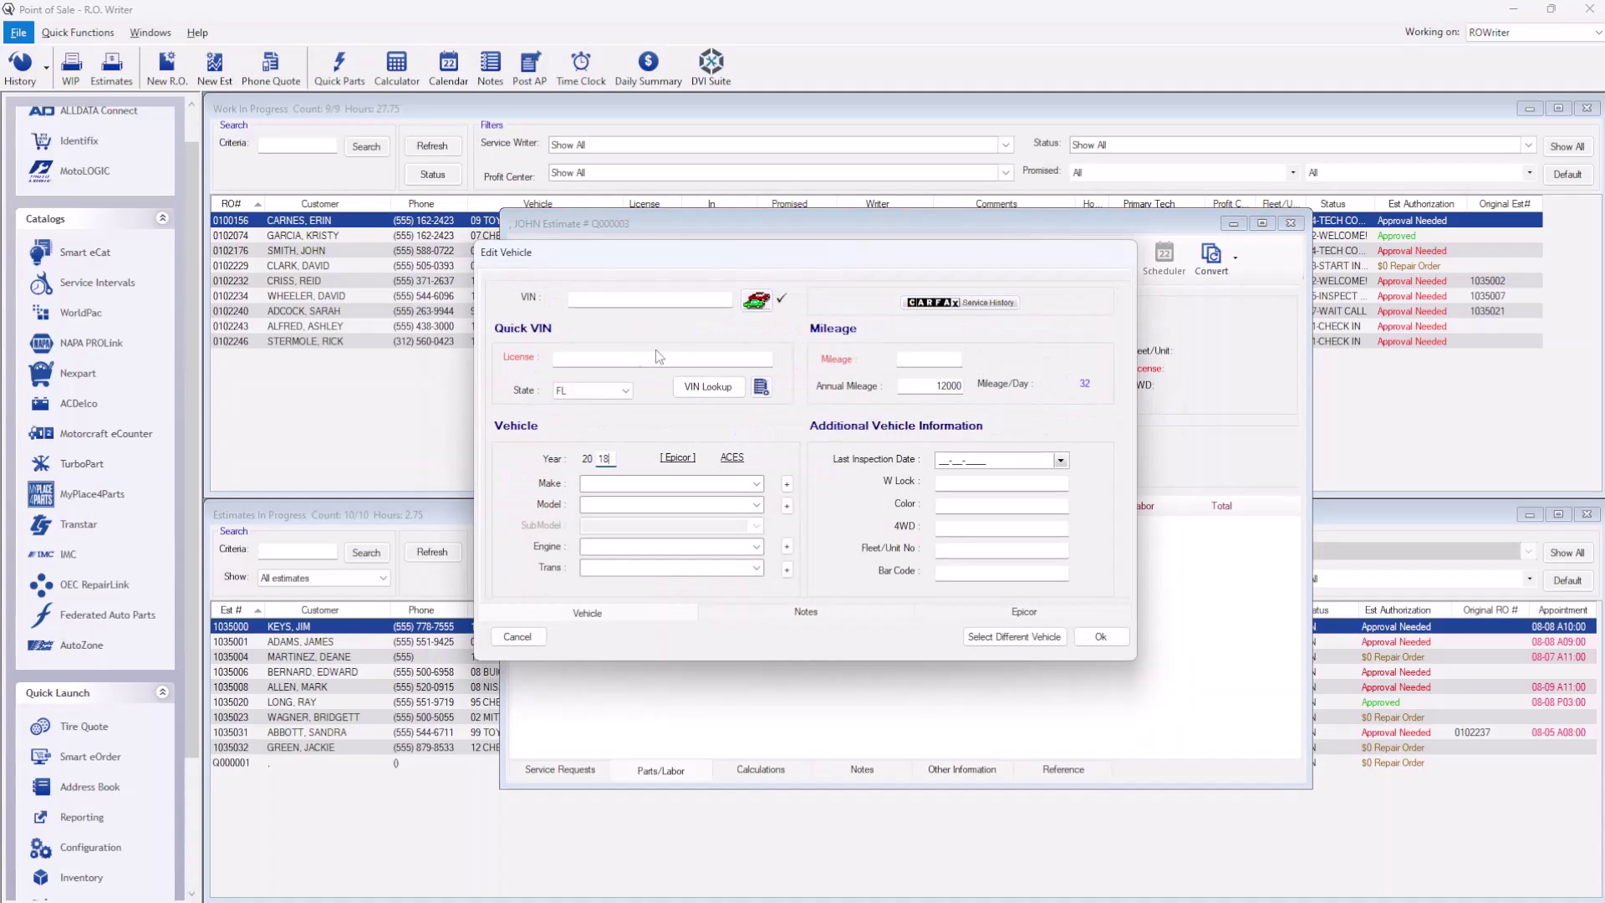
- Set the quote's vehicle to a 2018 Ford Mustang and begin adding a part
{"action": "left_click", "coordinate": [757, 484]}
{"action": "left_click", "coordinate": [662, 532]}
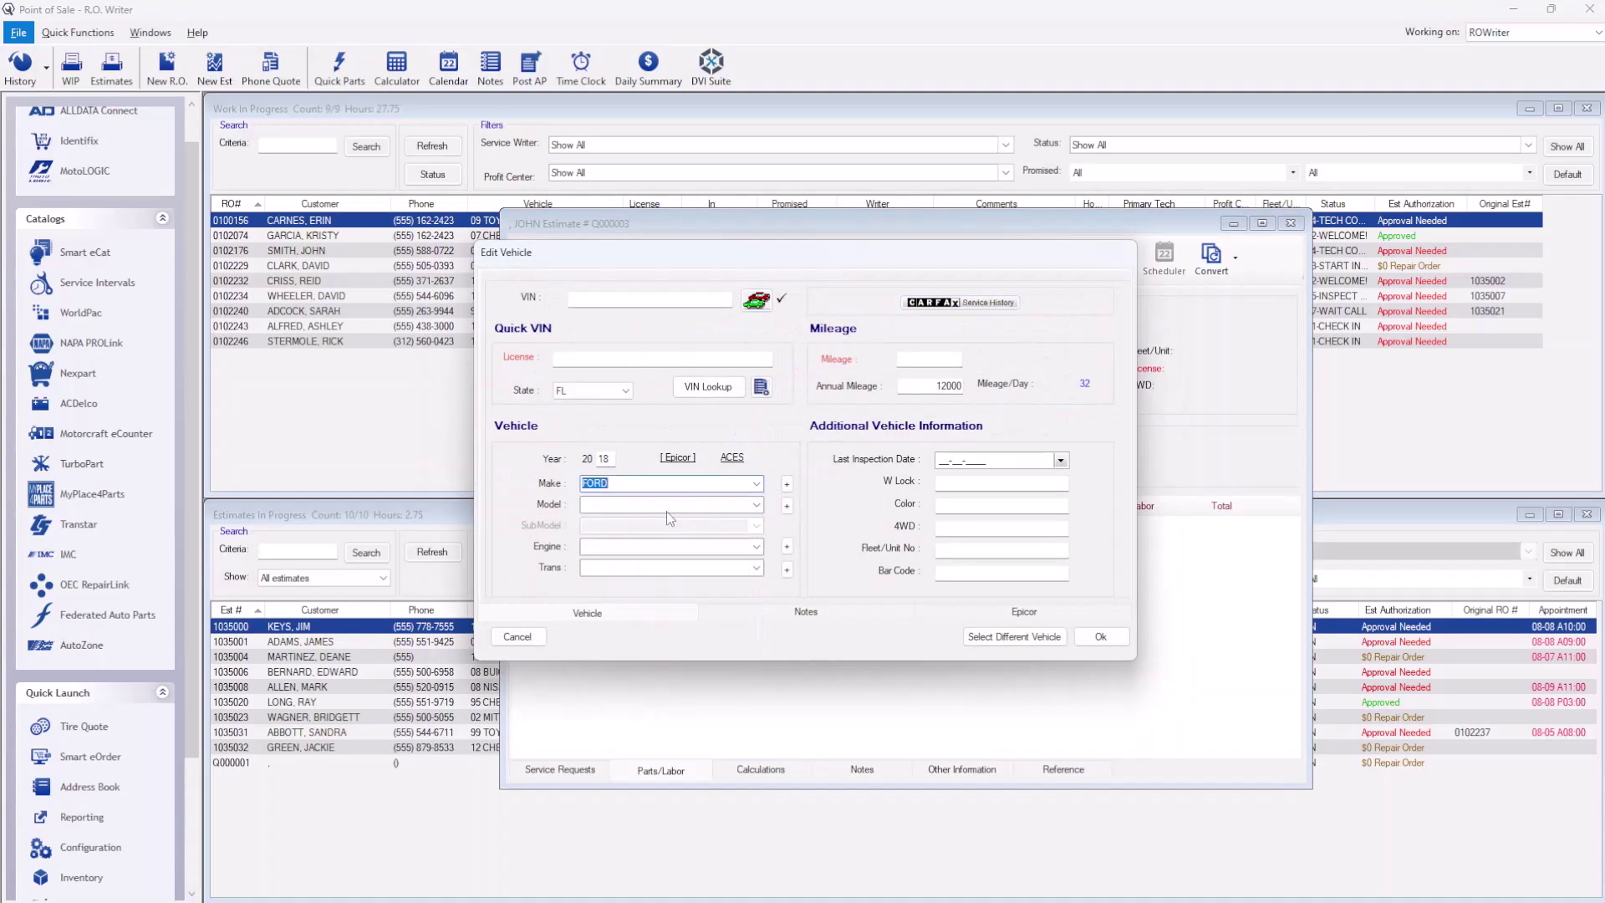
{"action": "left_click", "coordinate": [756, 505]}
{"action": "left_click", "coordinate": [695, 618]}
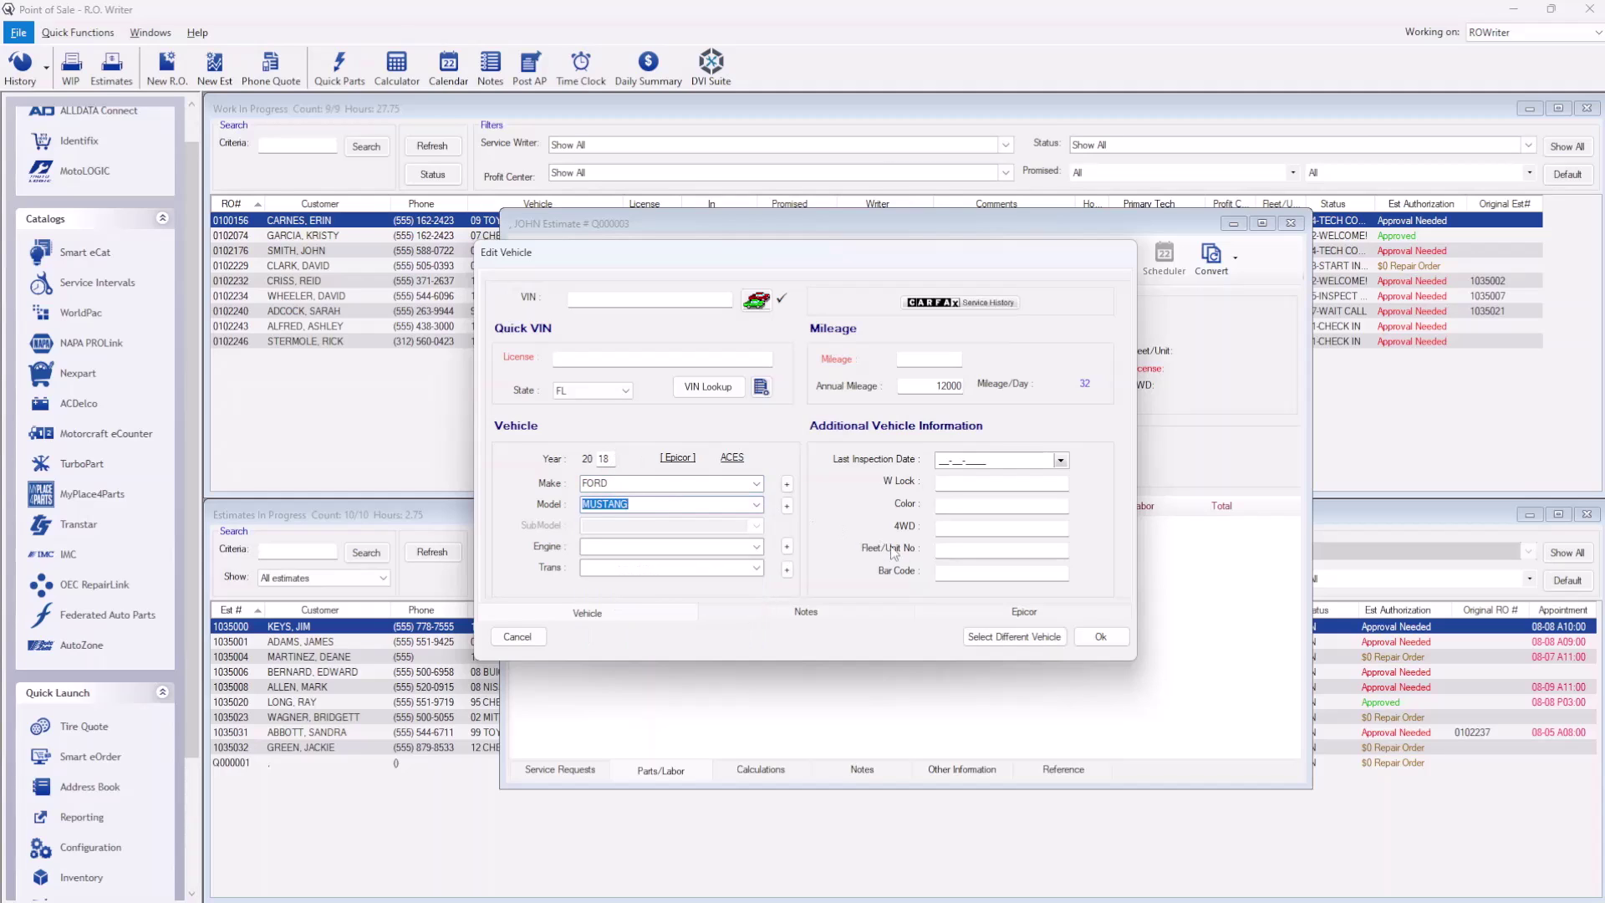
{"action": "left_click", "coordinate": [1103, 640]}
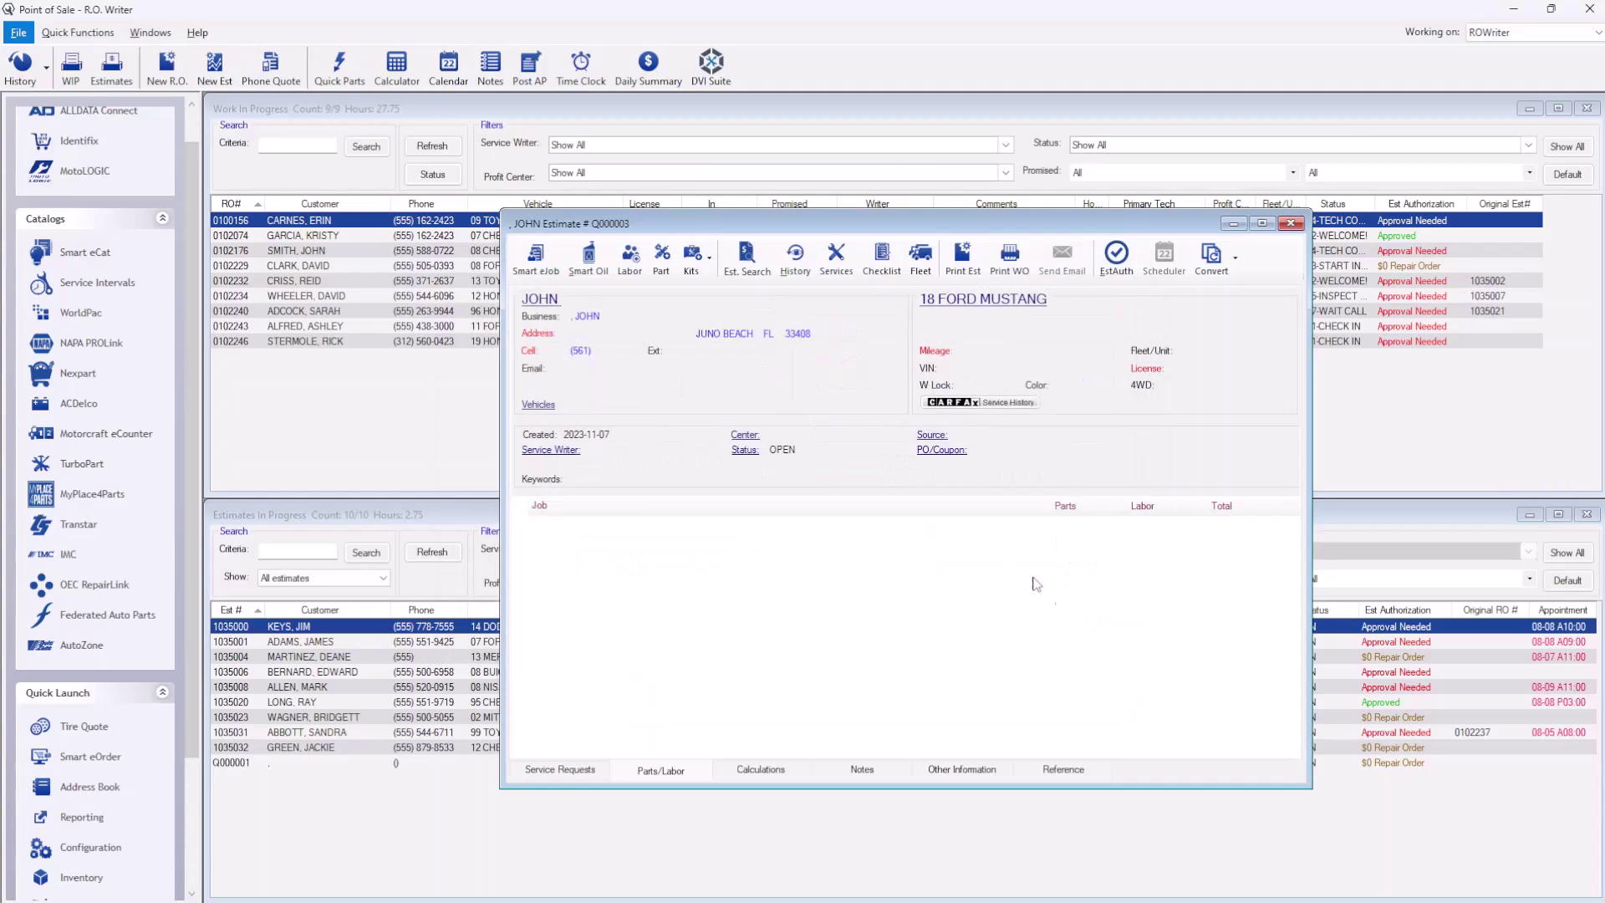
{"action": "left_click", "coordinate": [662, 258]}
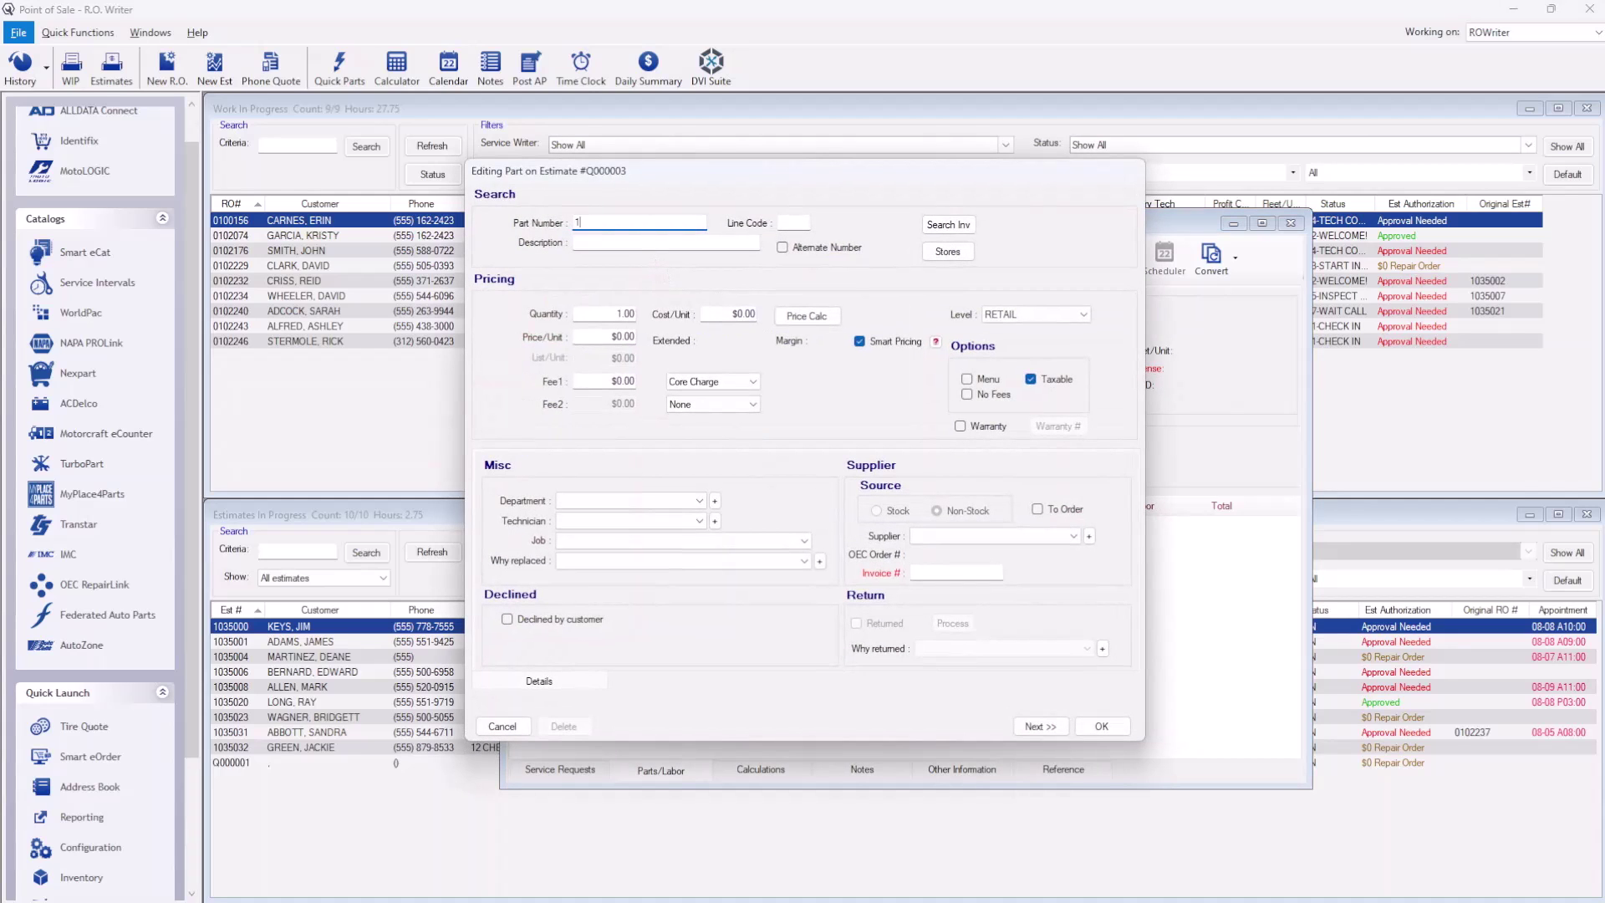
- Add Yoko ADVAN Sport tire part 10123 with fees and preview the $368.00 estimate
{"action": "type", "text": "10123"}
{"action": "key", "text": "Return"}
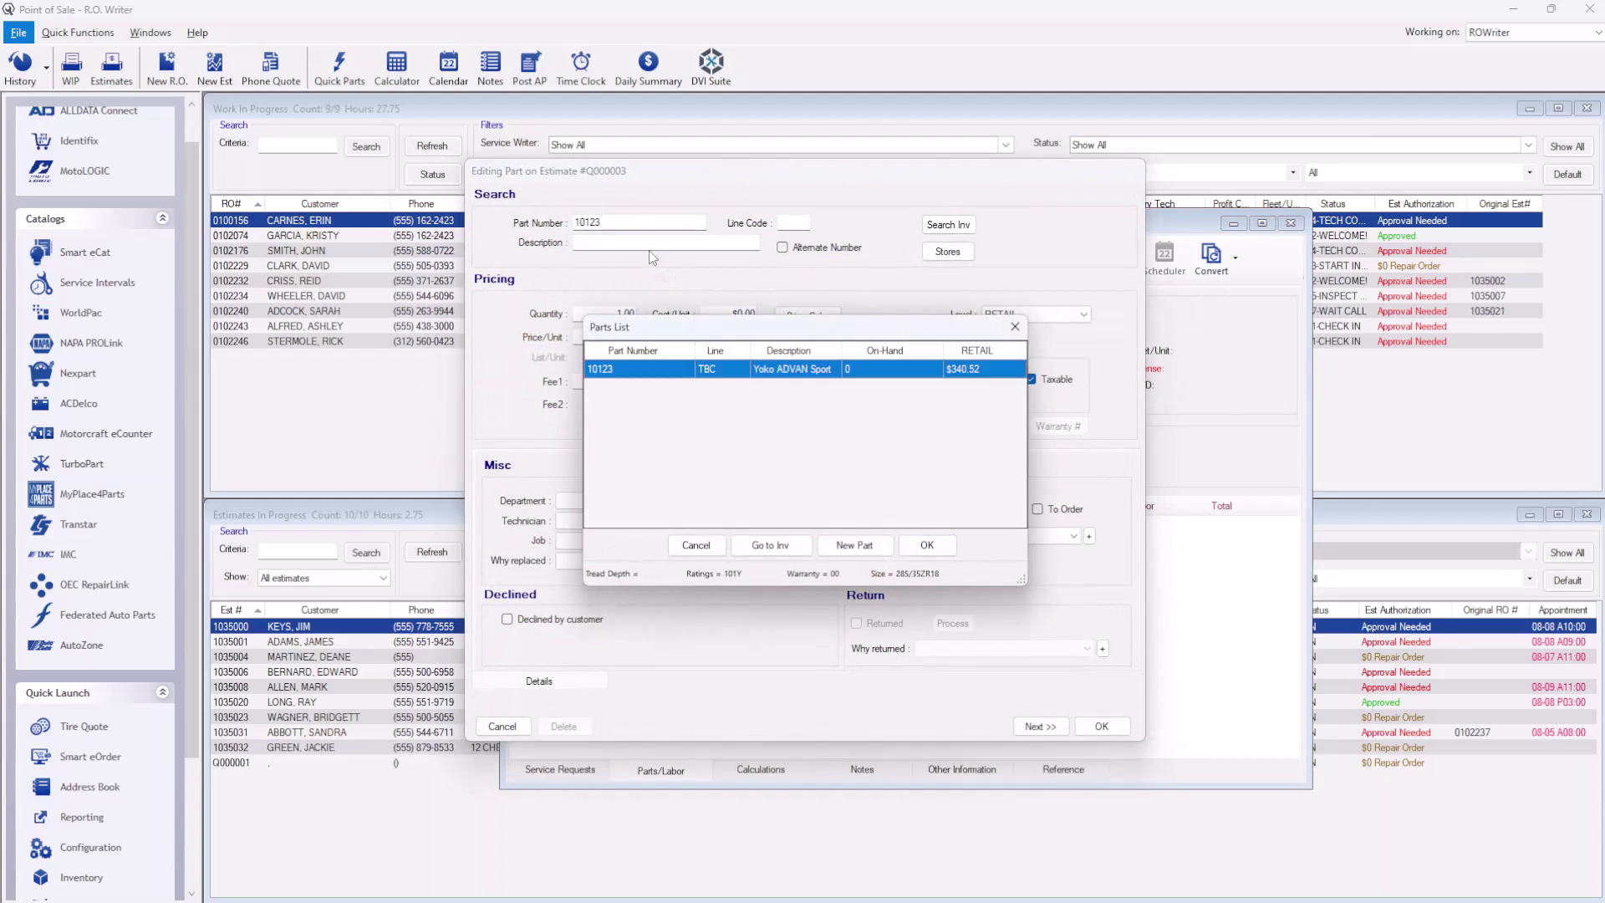
{"action": "double_click", "coordinate": [770, 378]}
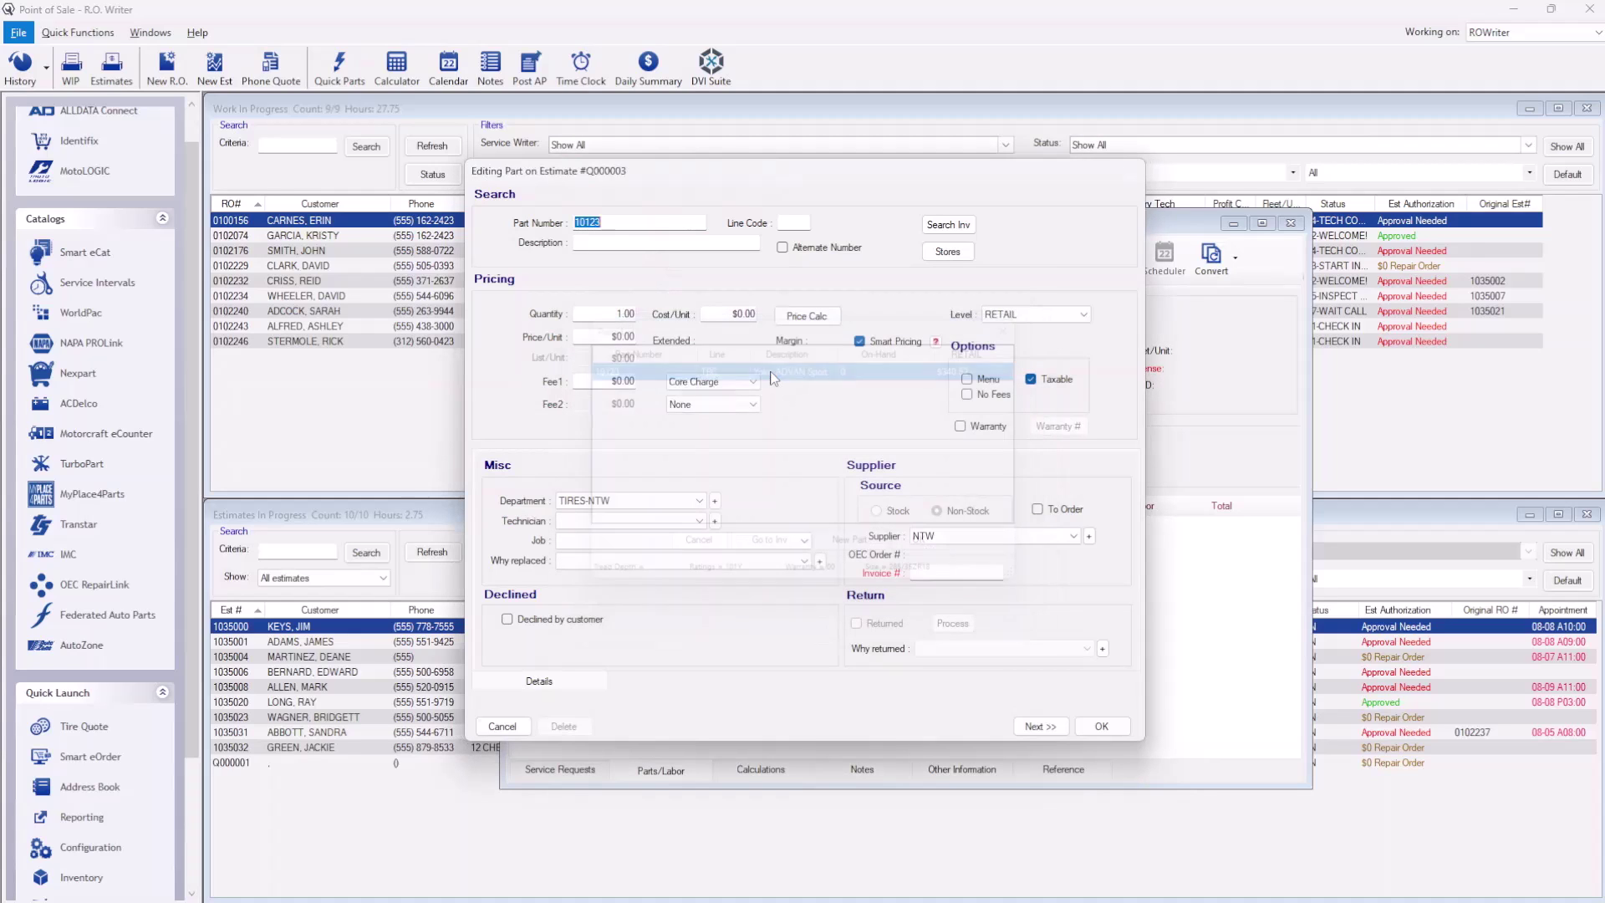
{"action": "left_click", "coordinate": [1102, 725]}
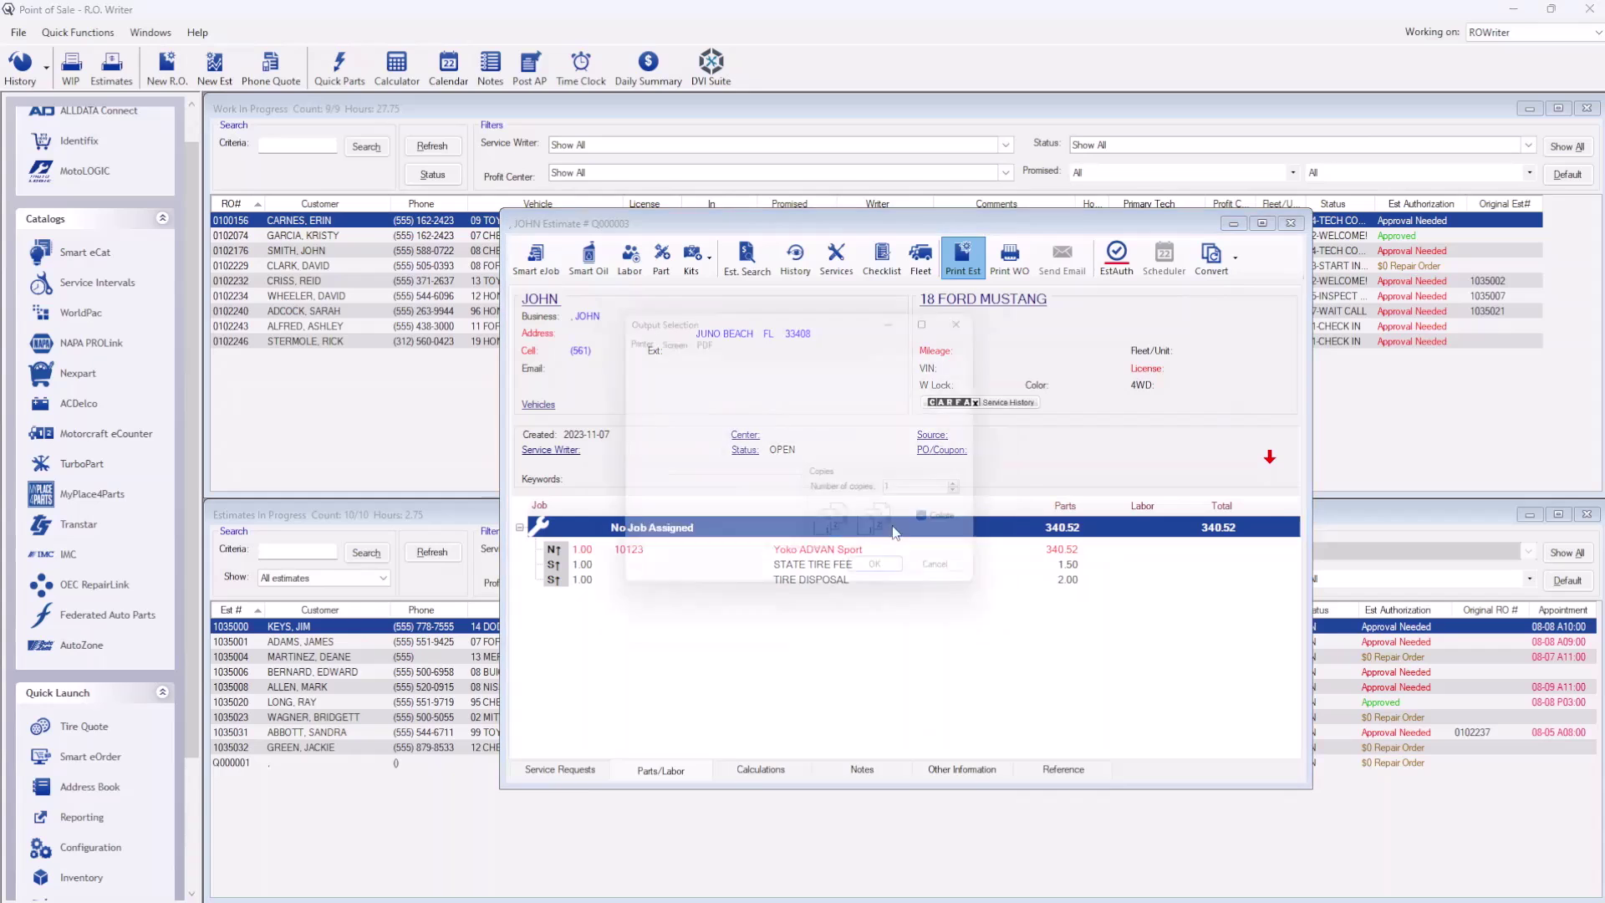
{"action": "left_click", "coordinate": [890, 580]}
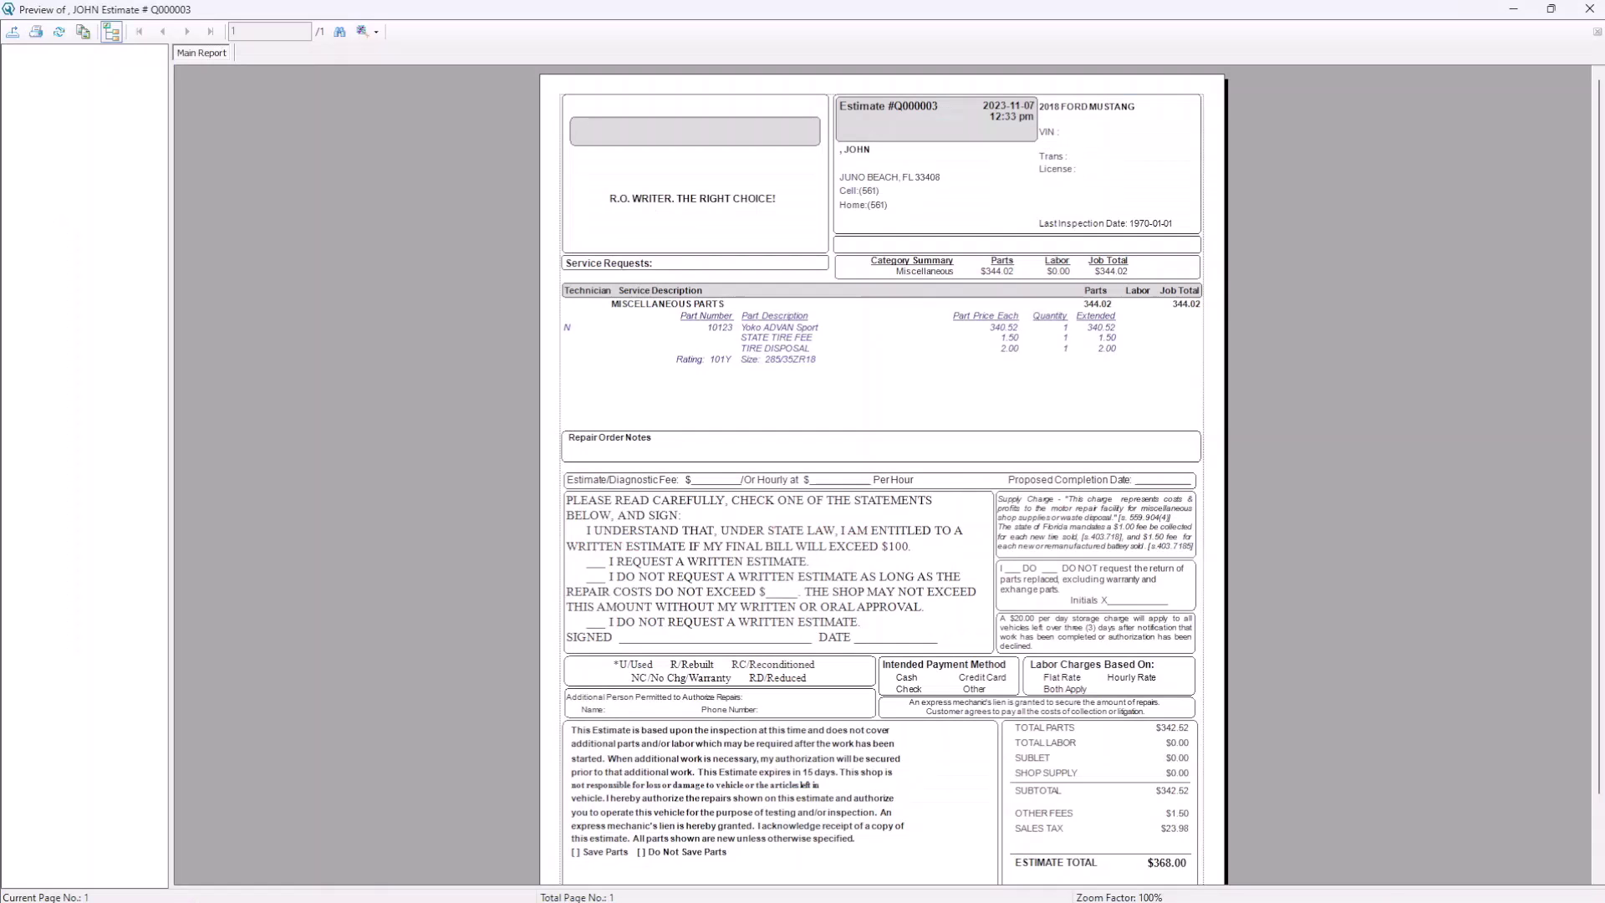
- Convert the quote to an estimate for the existing customer's 1985 CADI DEVILLE, then close it
{"action": "key", "text": "Escape"}
{"action": "left_click", "coordinate": [1138, 167]}
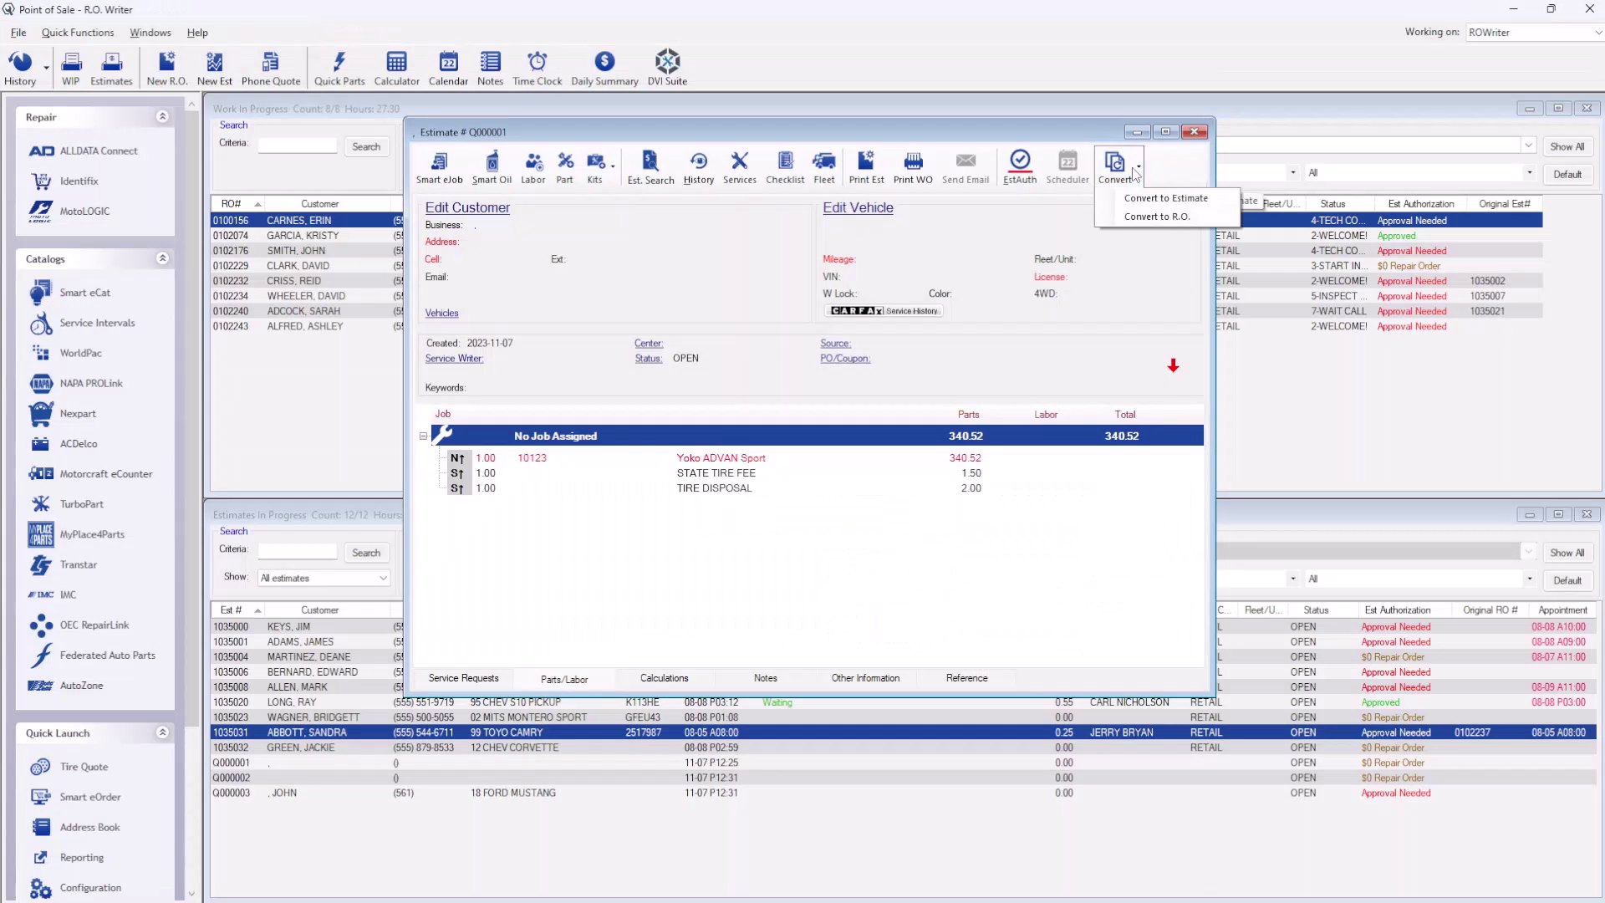
{"action": "left_click", "coordinate": [1141, 192]}
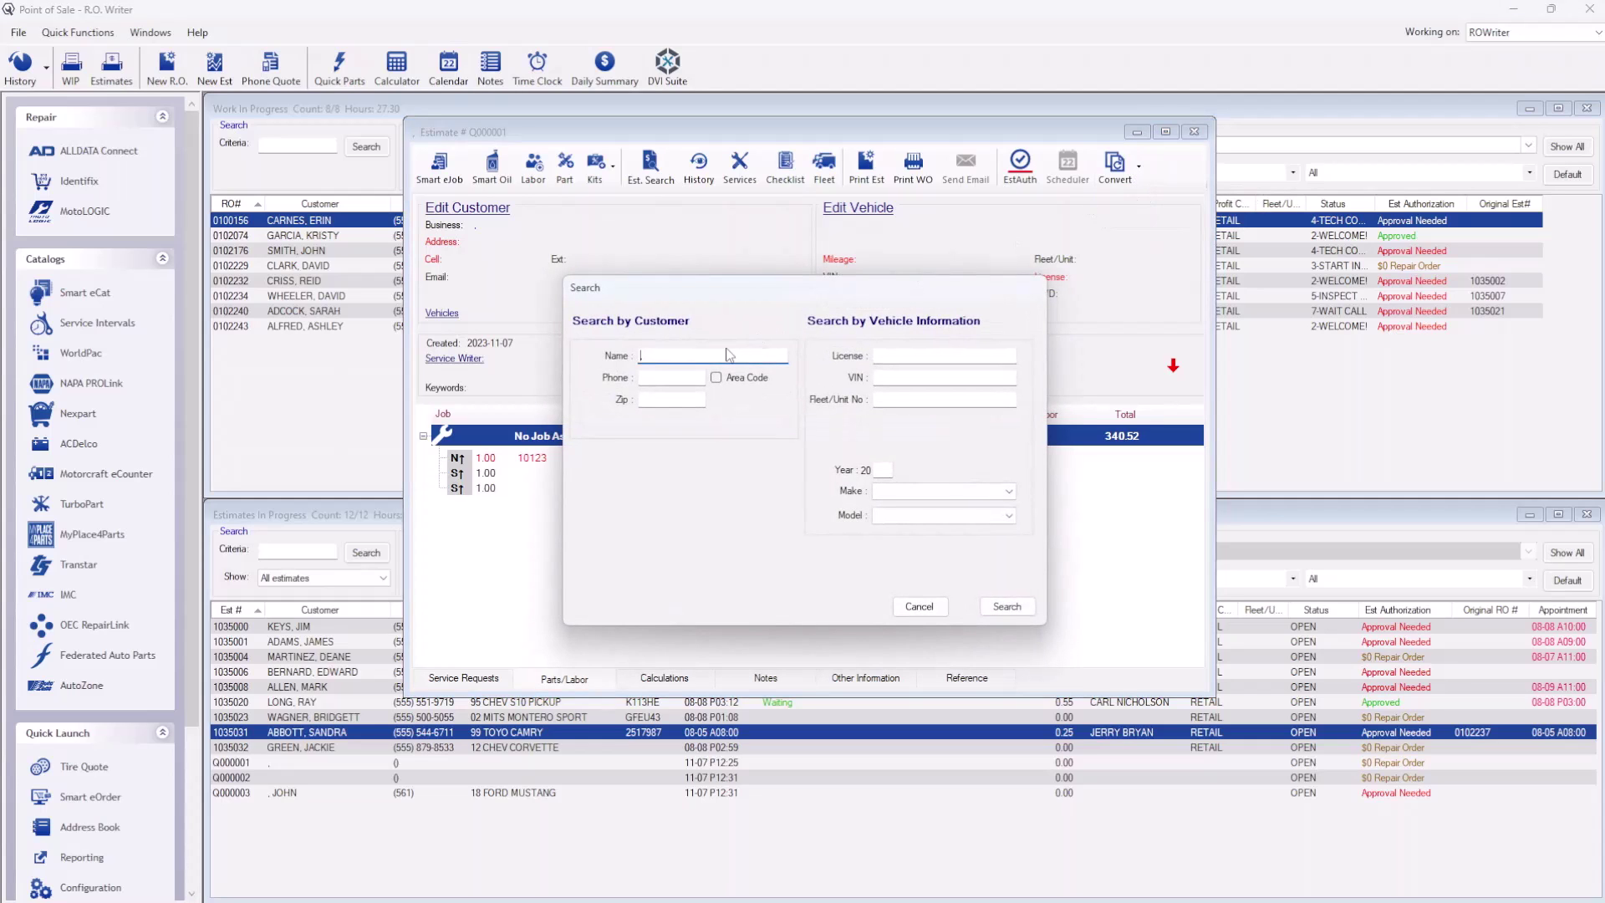
{"action": "type", "text": "SMITH"}
{"action": "key", "text": "Return"}
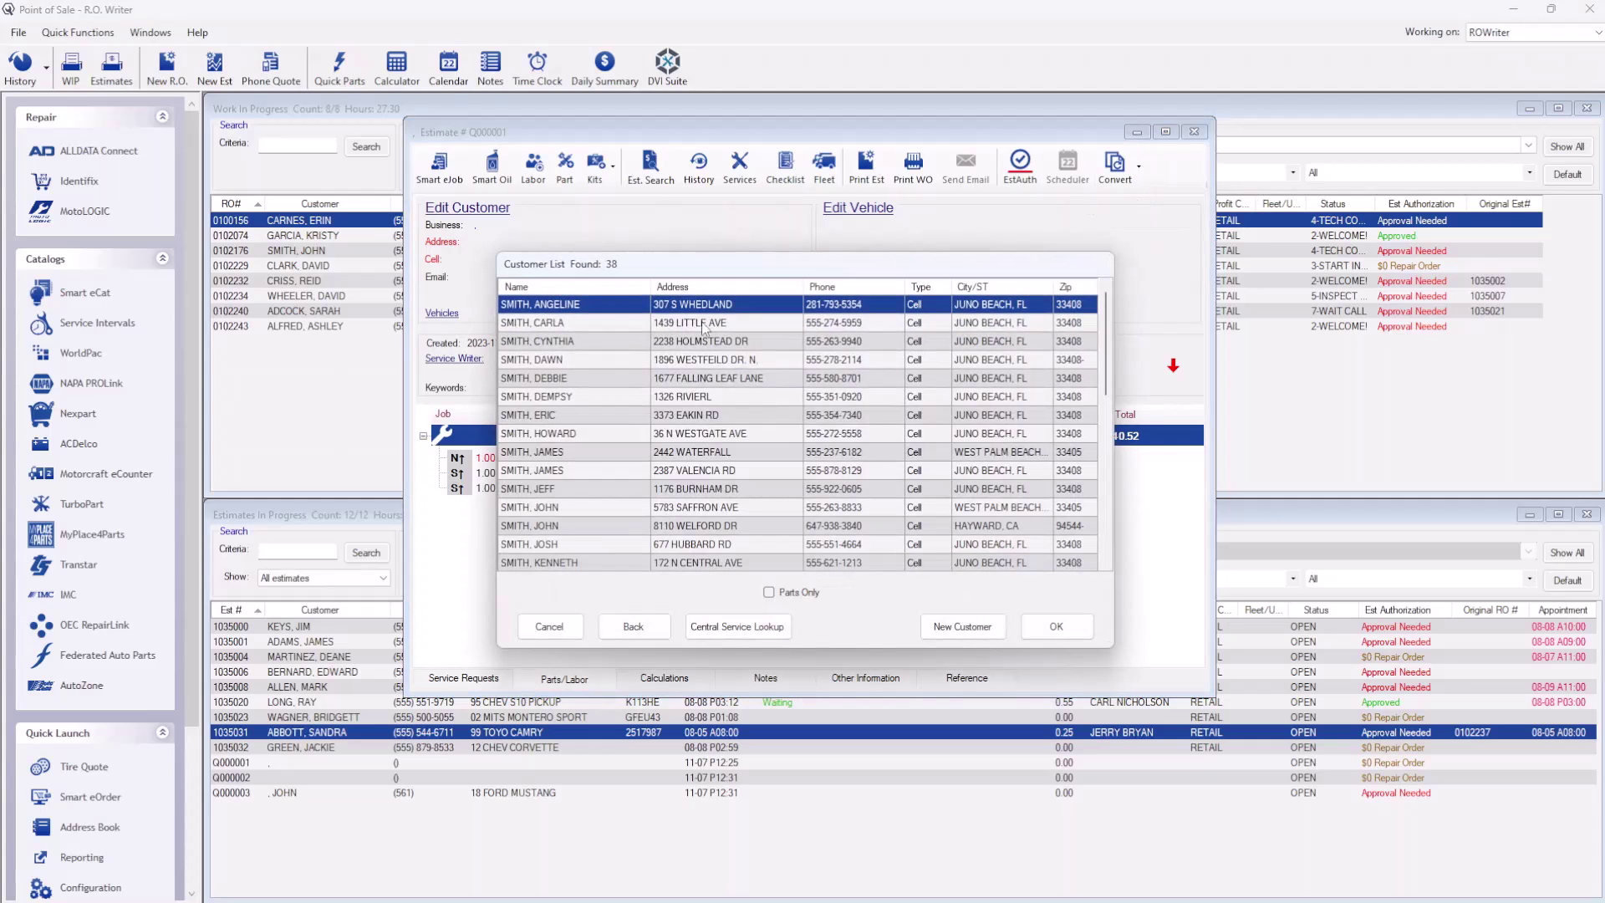
{"action": "double_click", "coordinate": [624, 321]}
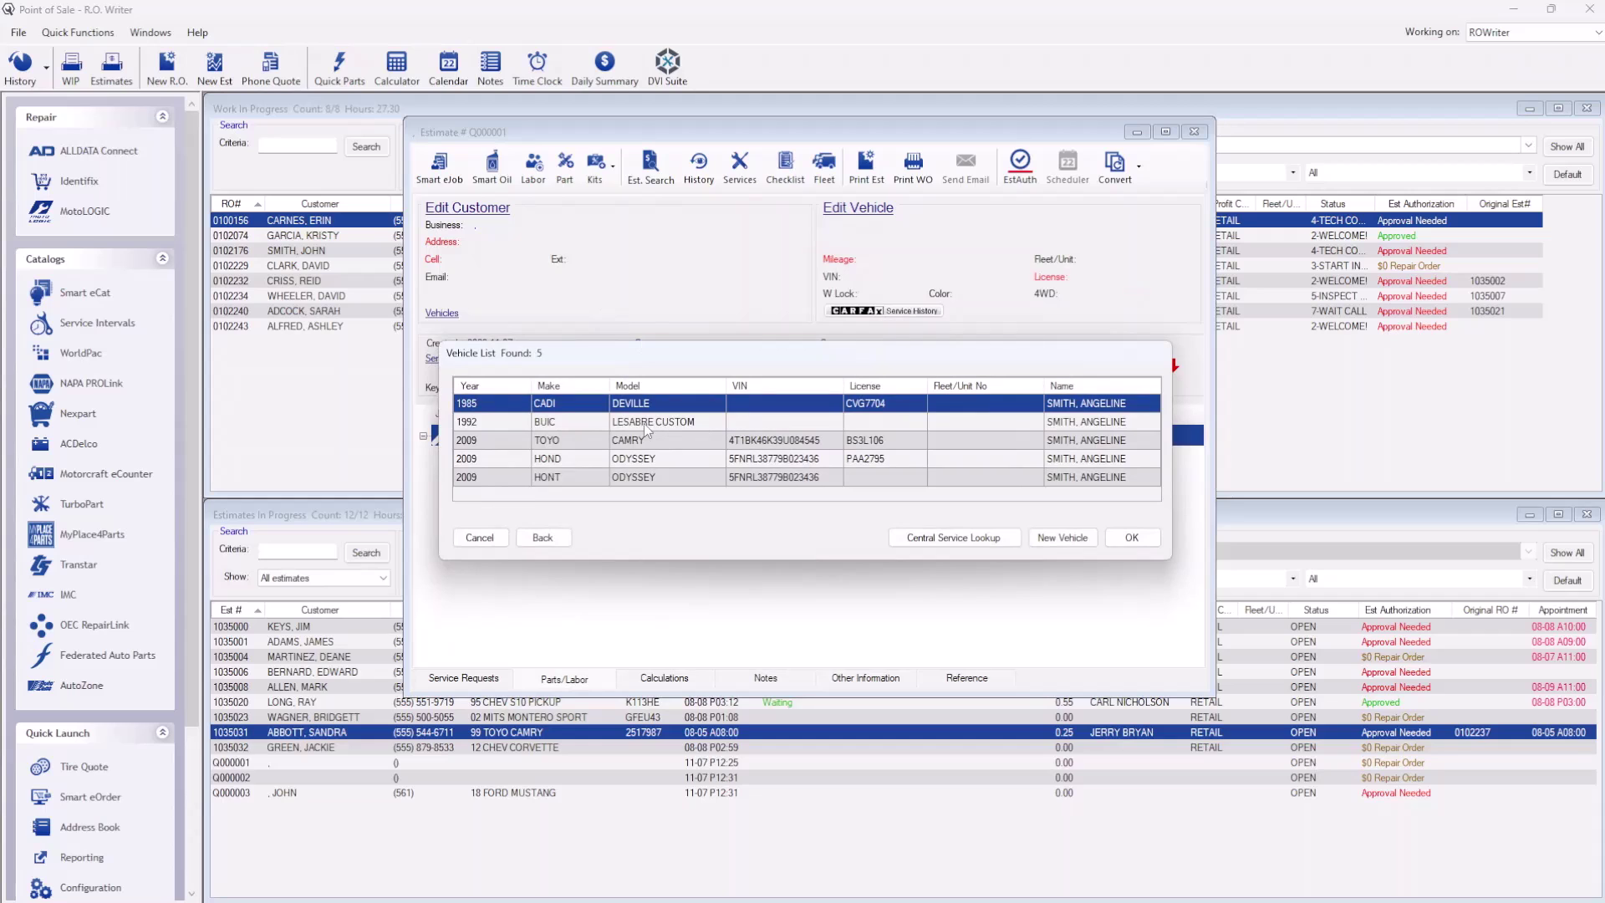
{"action": "double_click", "coordinate": [560, 405]}
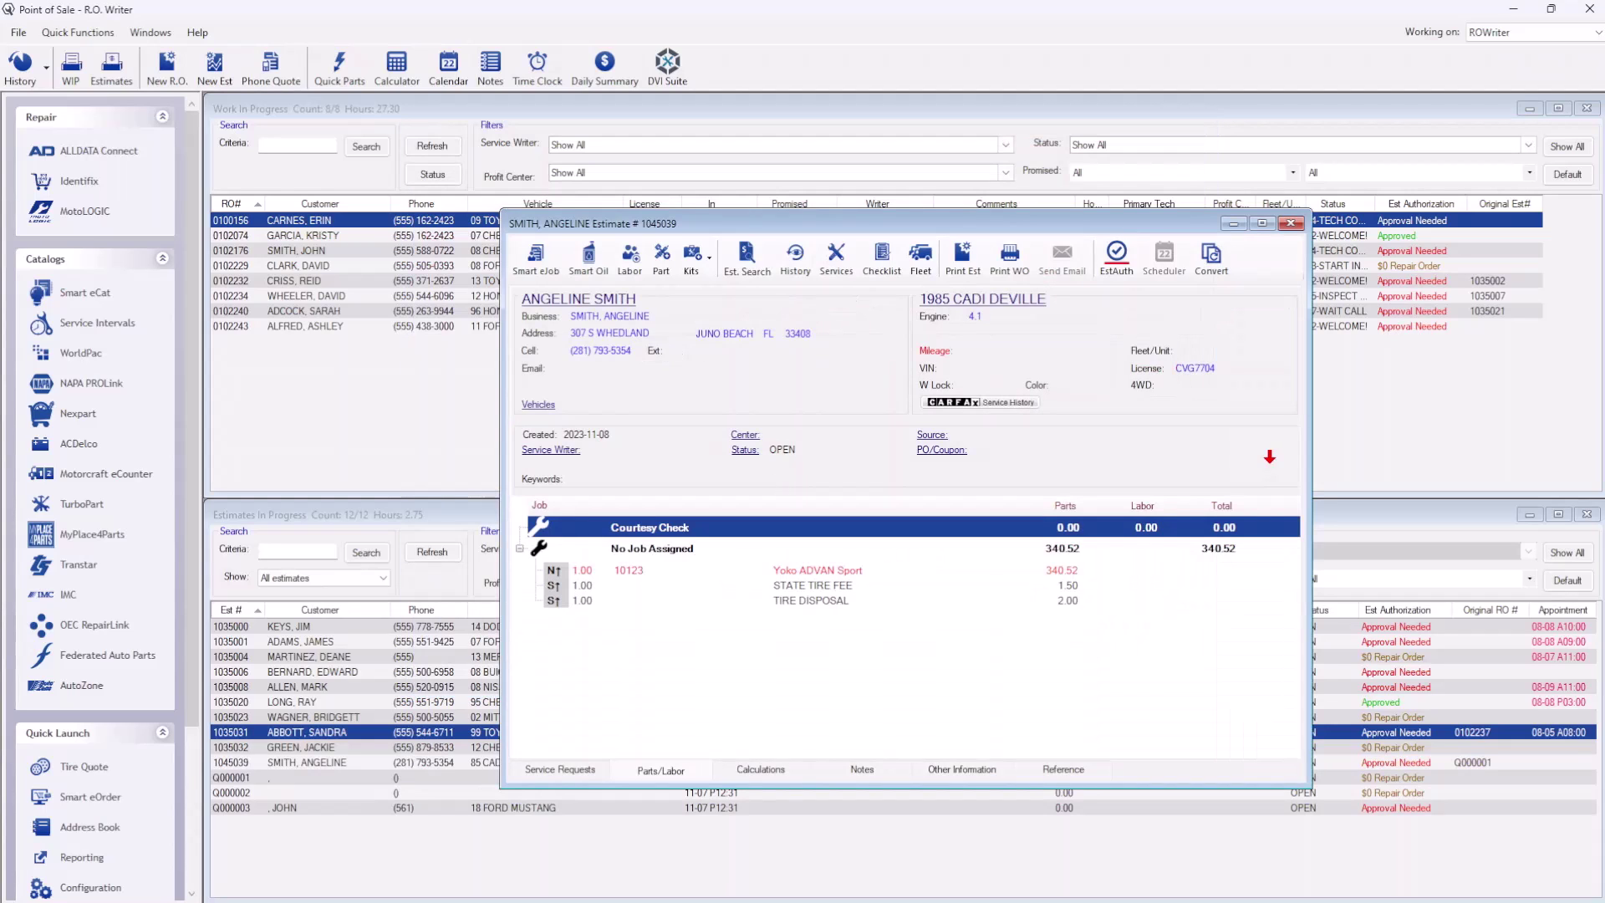
{"action": "key", "text": "Escape"}
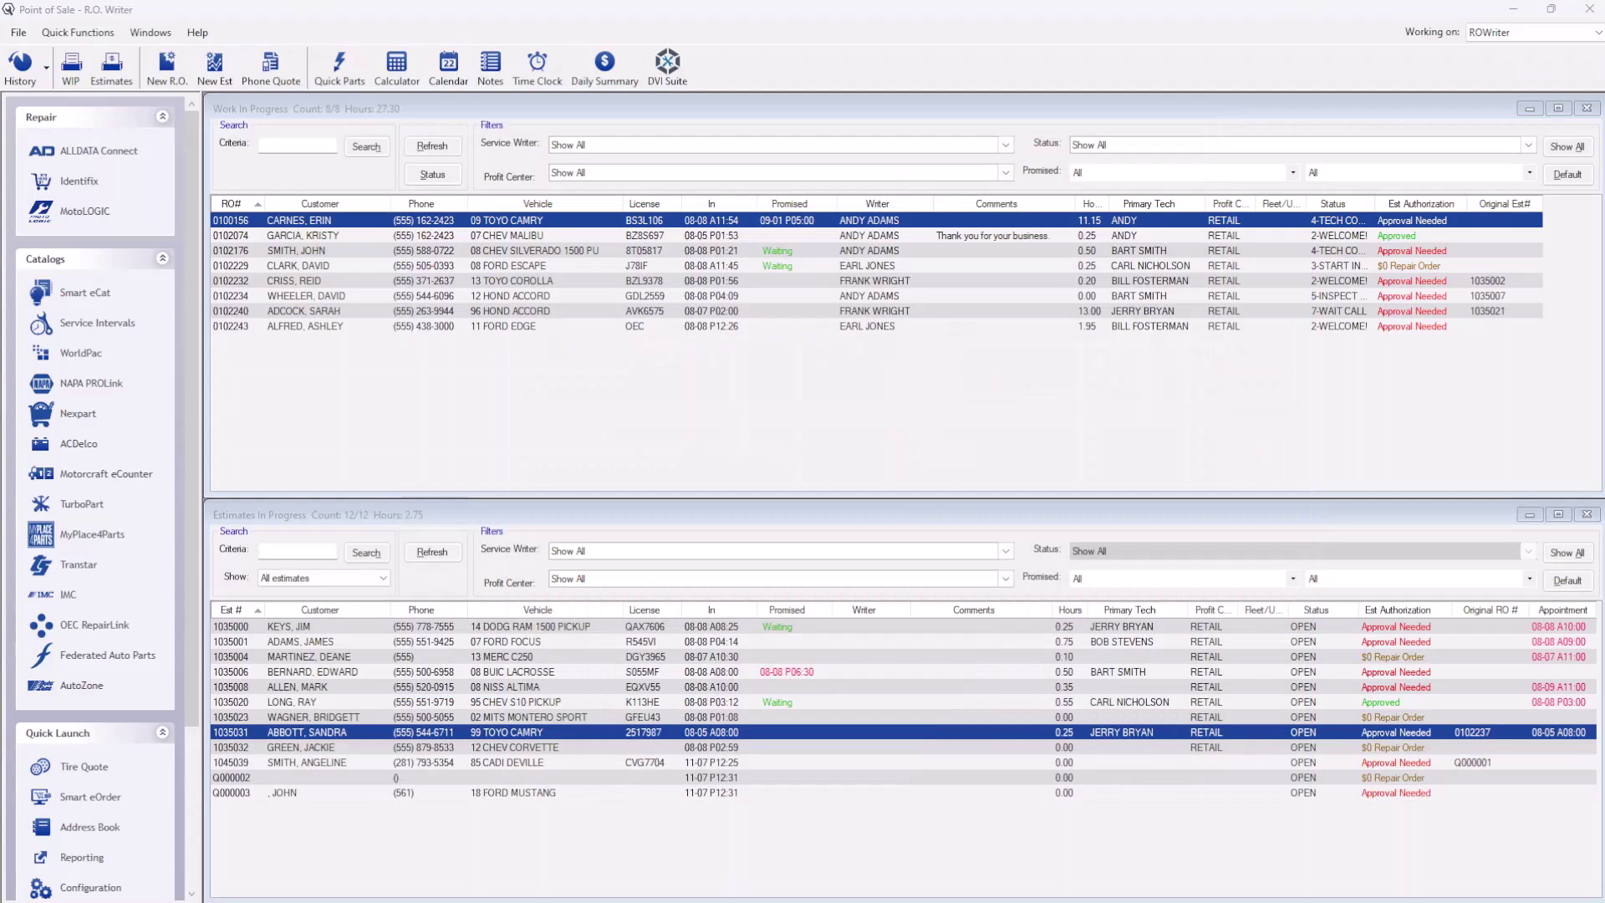
- Open Configuration's General Options past the password prompt and show Schedule Estimate Cleanup settings
{"action": "left_click", "coordinate": [79, 888]}
{"action": "left_click", "coordinate": [13, 34]}
{"action": "left_click", "coordinate": [13, 34]}
{"action": "left_click", "coordinate": [12, 34]}
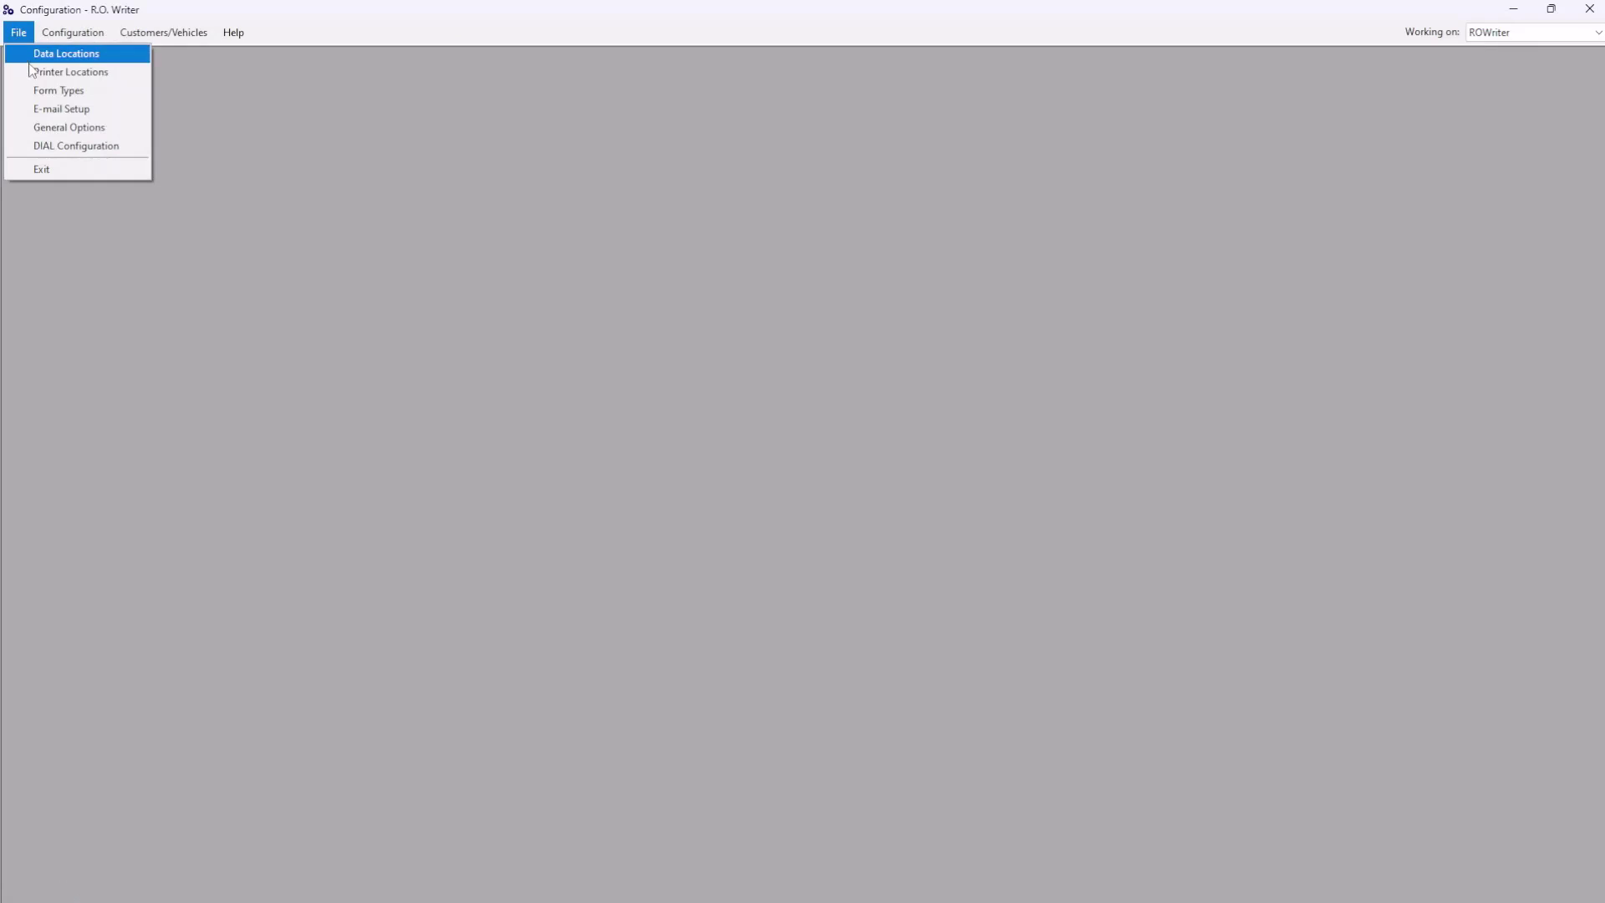
{"action": "left_click", "coordinate": [68, 127]}
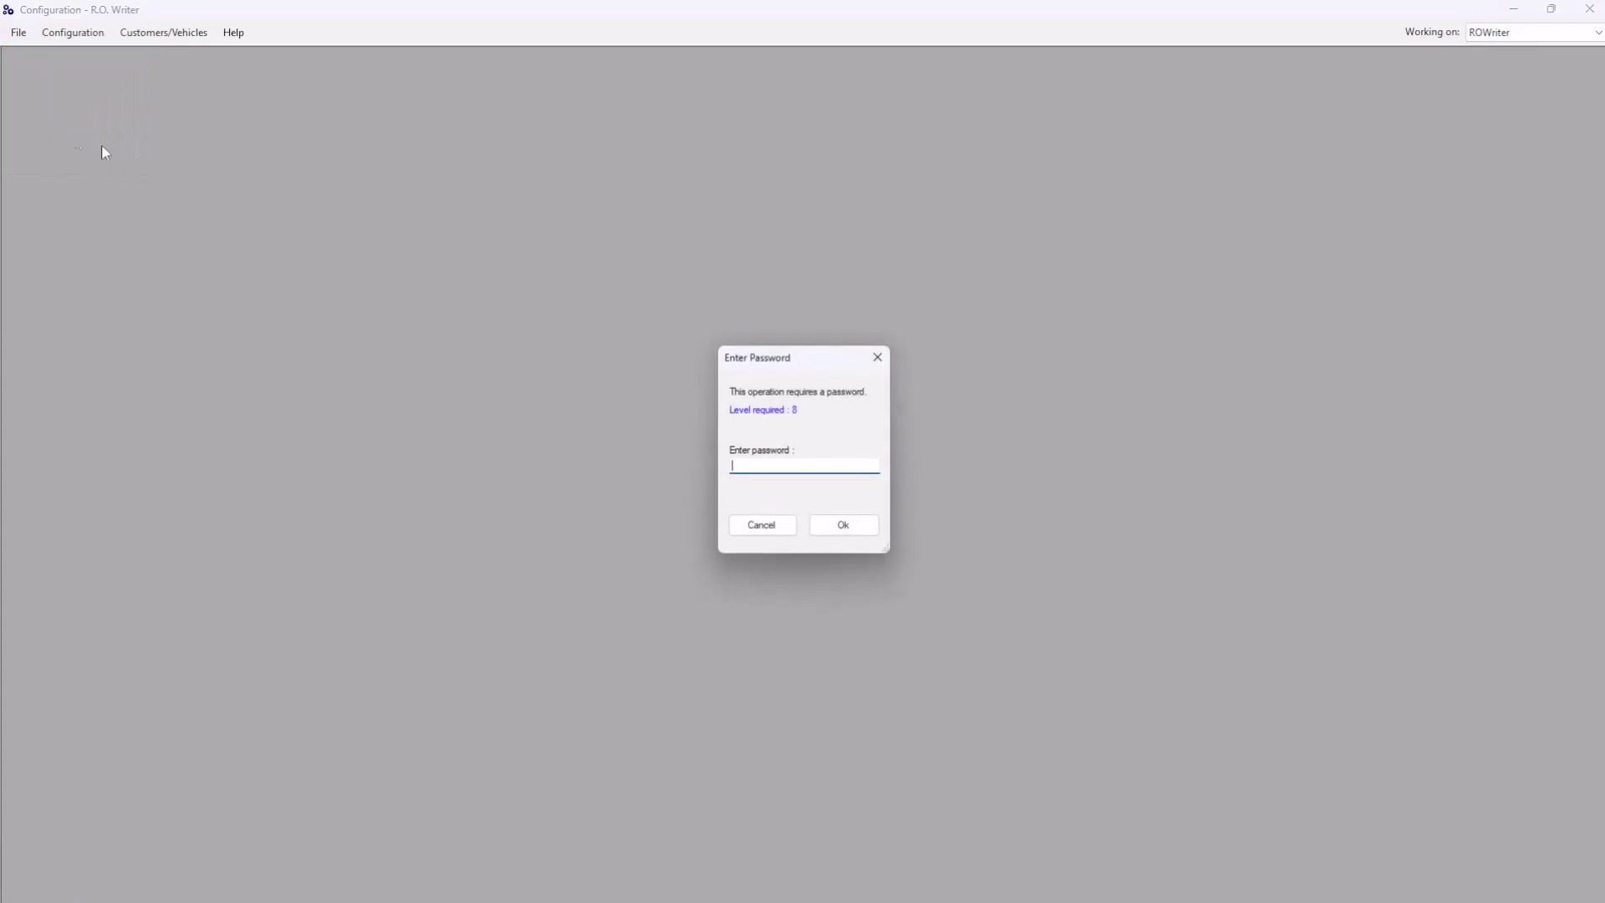
{"action": "left_click", "coordinate": [842, 527]}
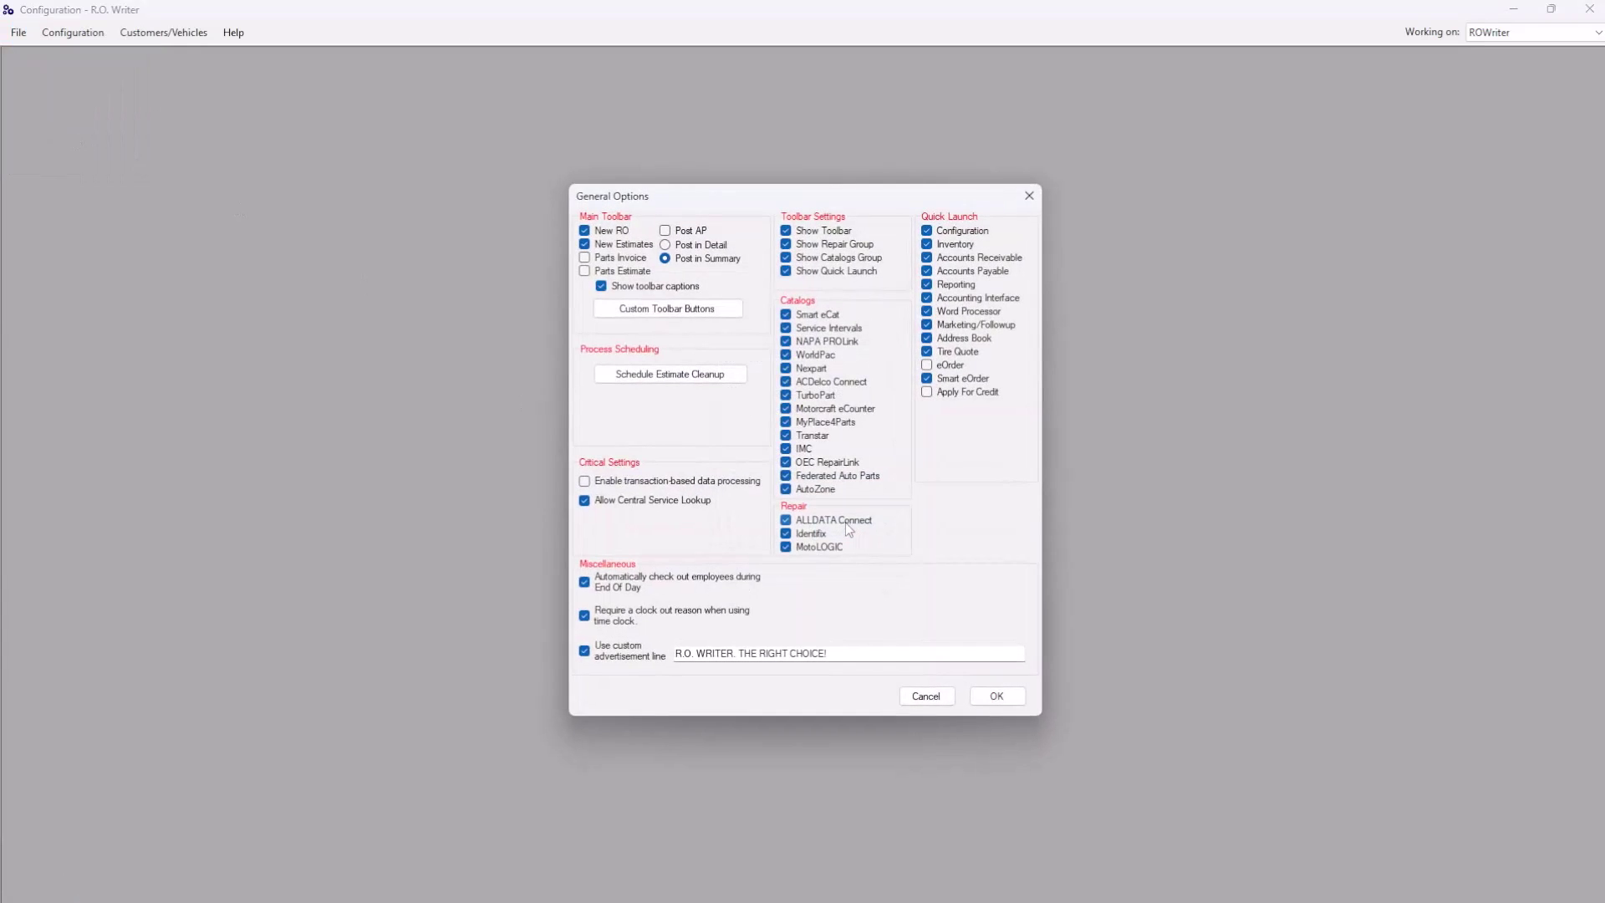
{"action": "left_click", "coordinate": [692, 376]}
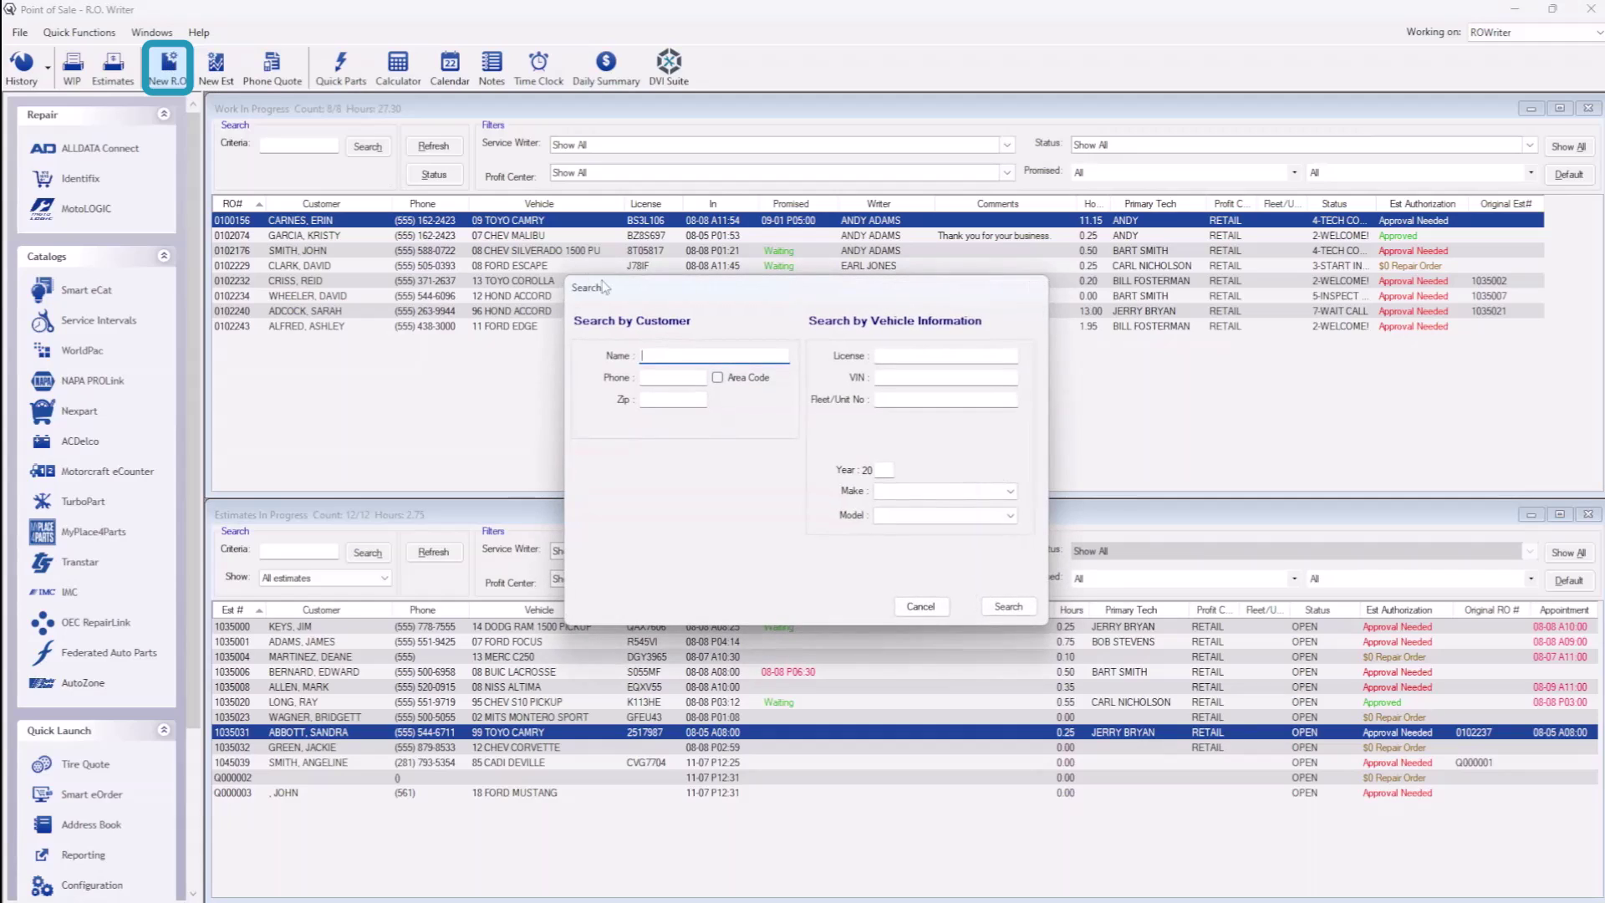
- Search the customer's last name and create a new customer with their first name
{"action": "type", "text": "SMITH"}
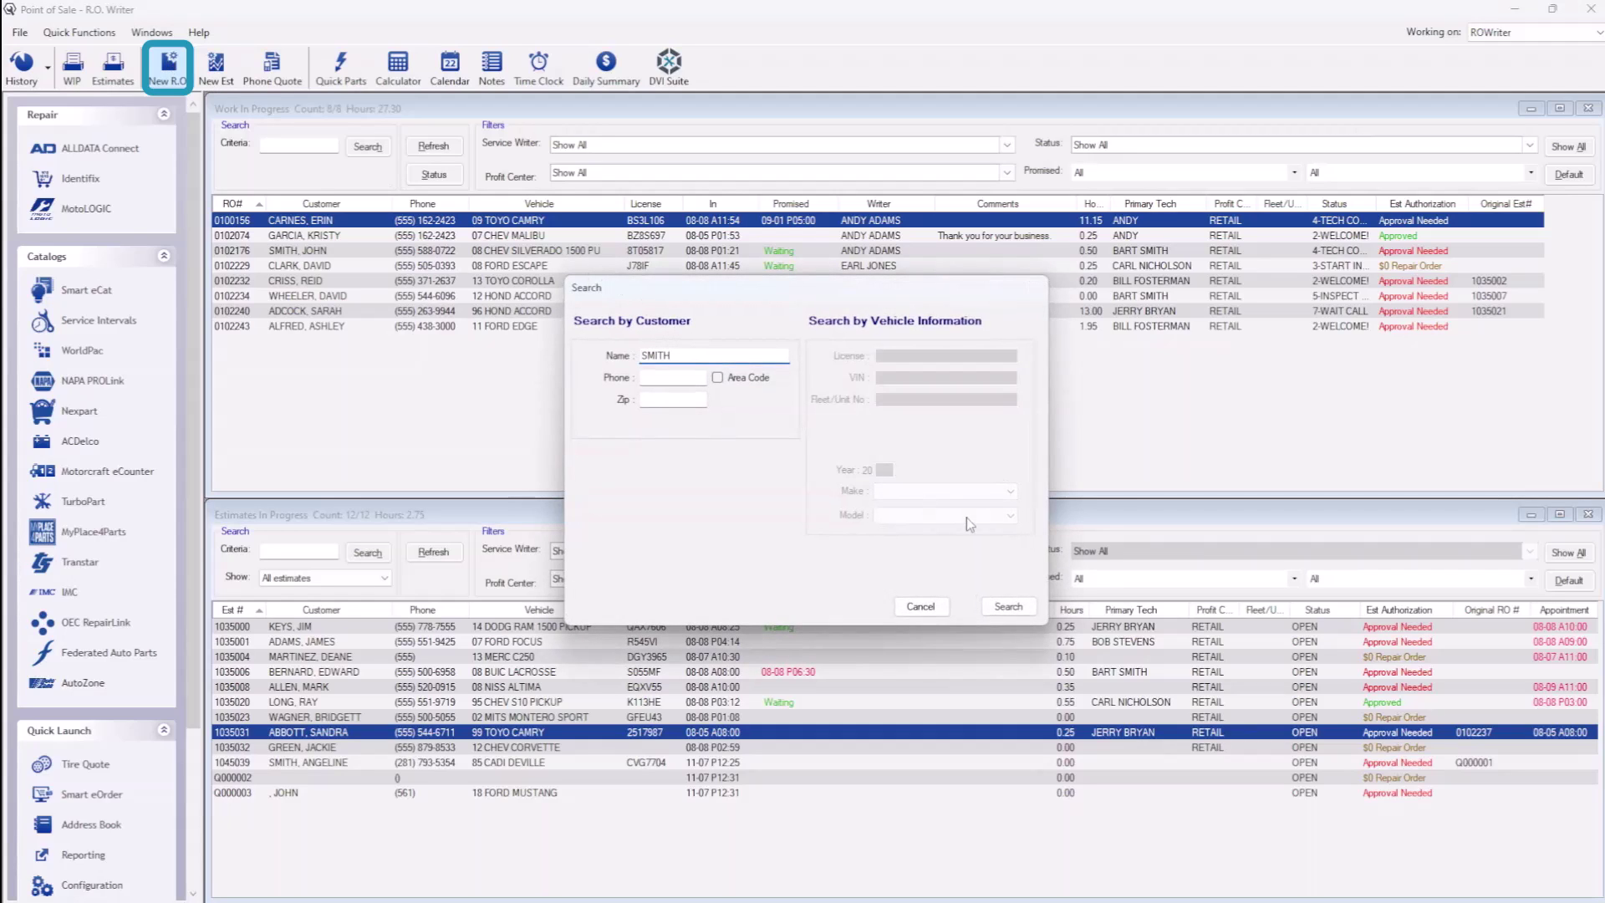
{"action": "key", "text": "Return"}
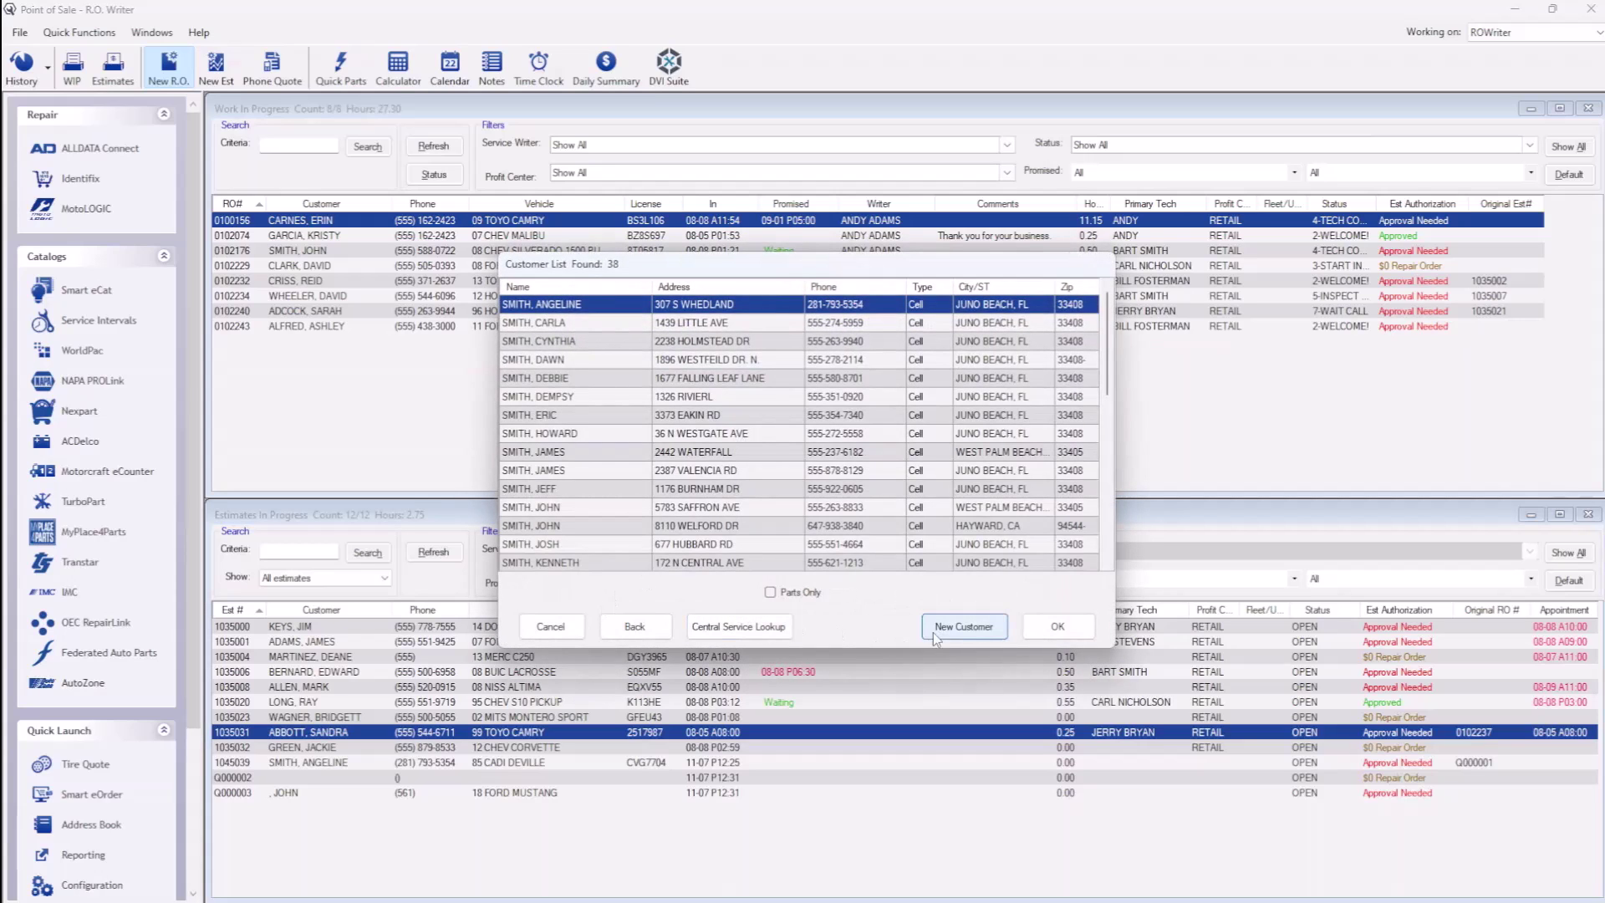
{"action": "left_click", "coordinate": [955, 627]}
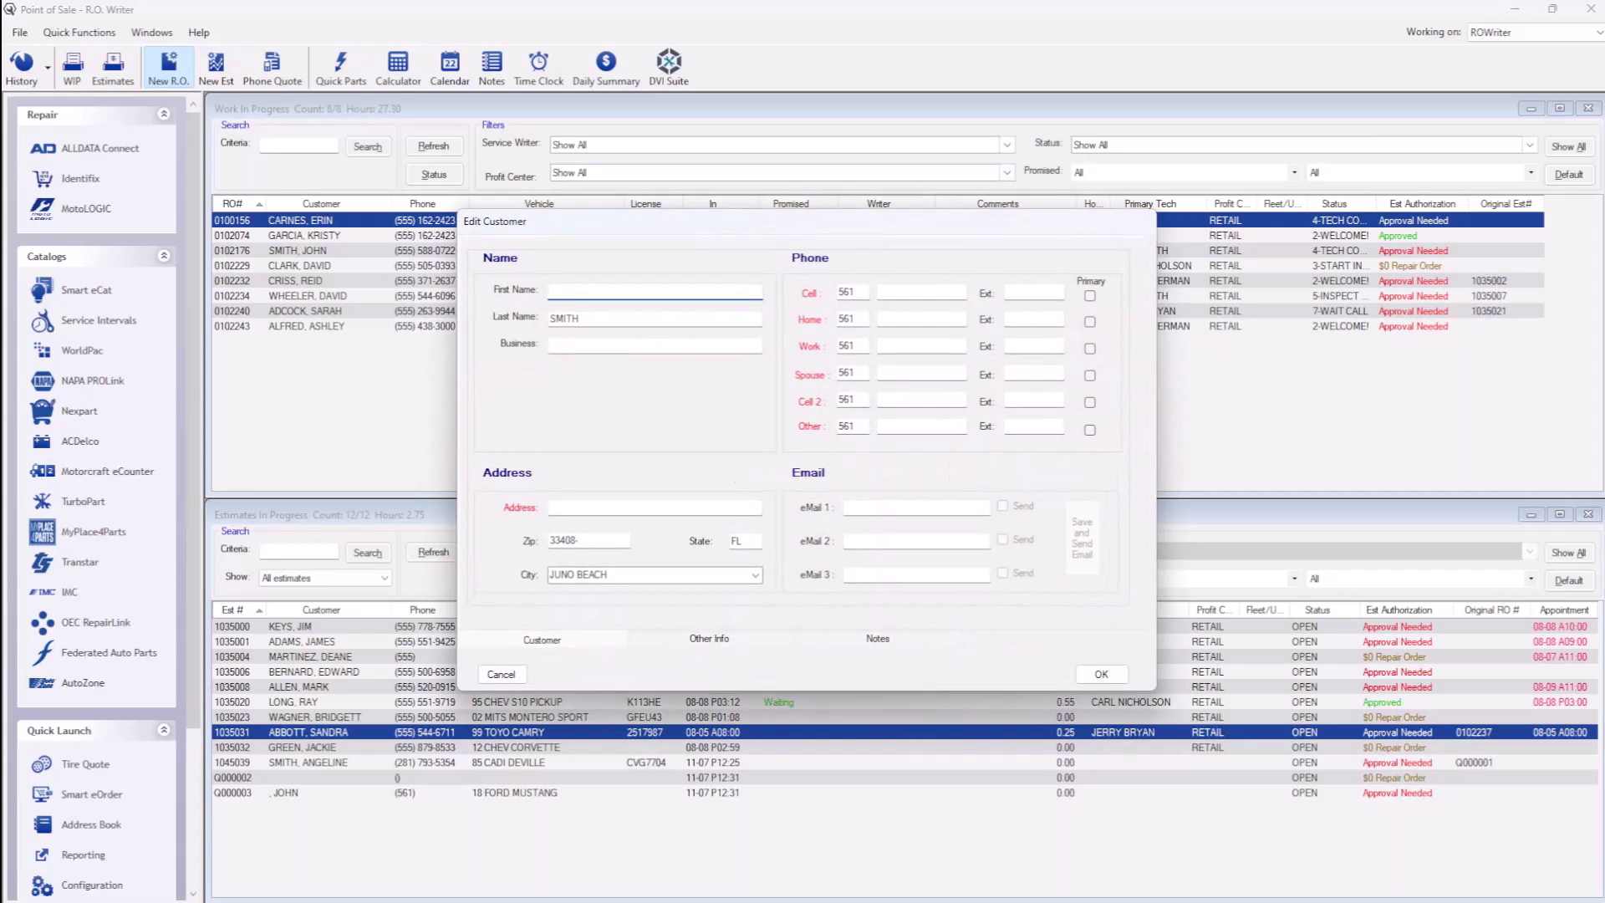
{"action": "type", "text": "JOHNNY"}
{"action": "key", "text": "Return"}
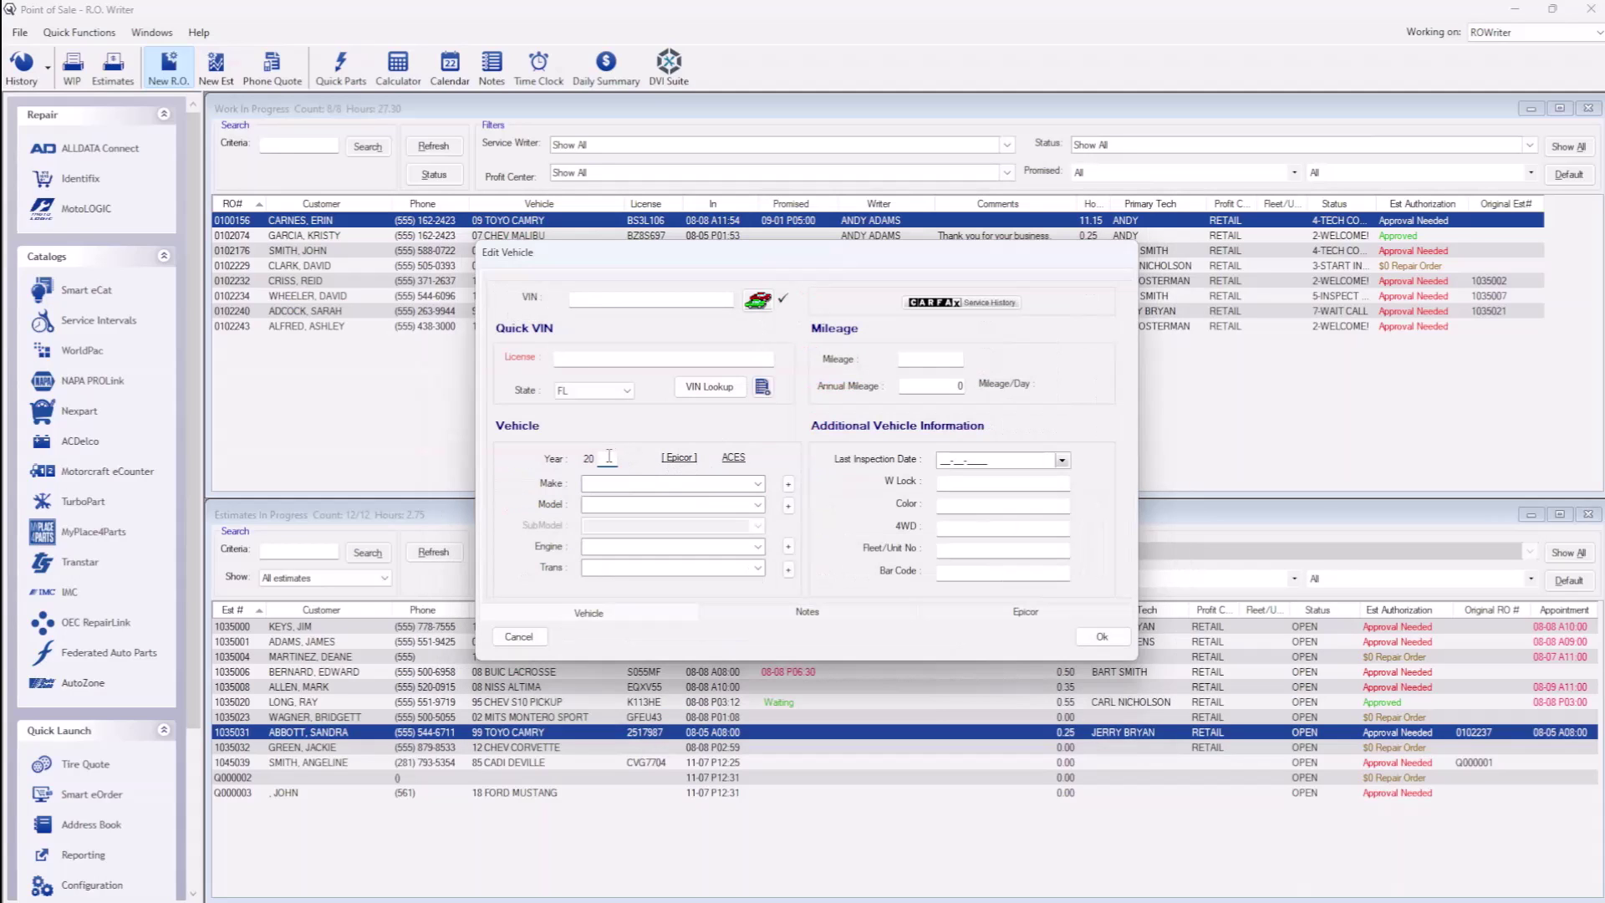
- Enter the vehicle as a 2023 Acura Integra, 4-1497 1.5L DOHC, automatic transmission
{"action": "type", "text": "23"}
{"action": "left_click", "coordinate": [757, 484]}
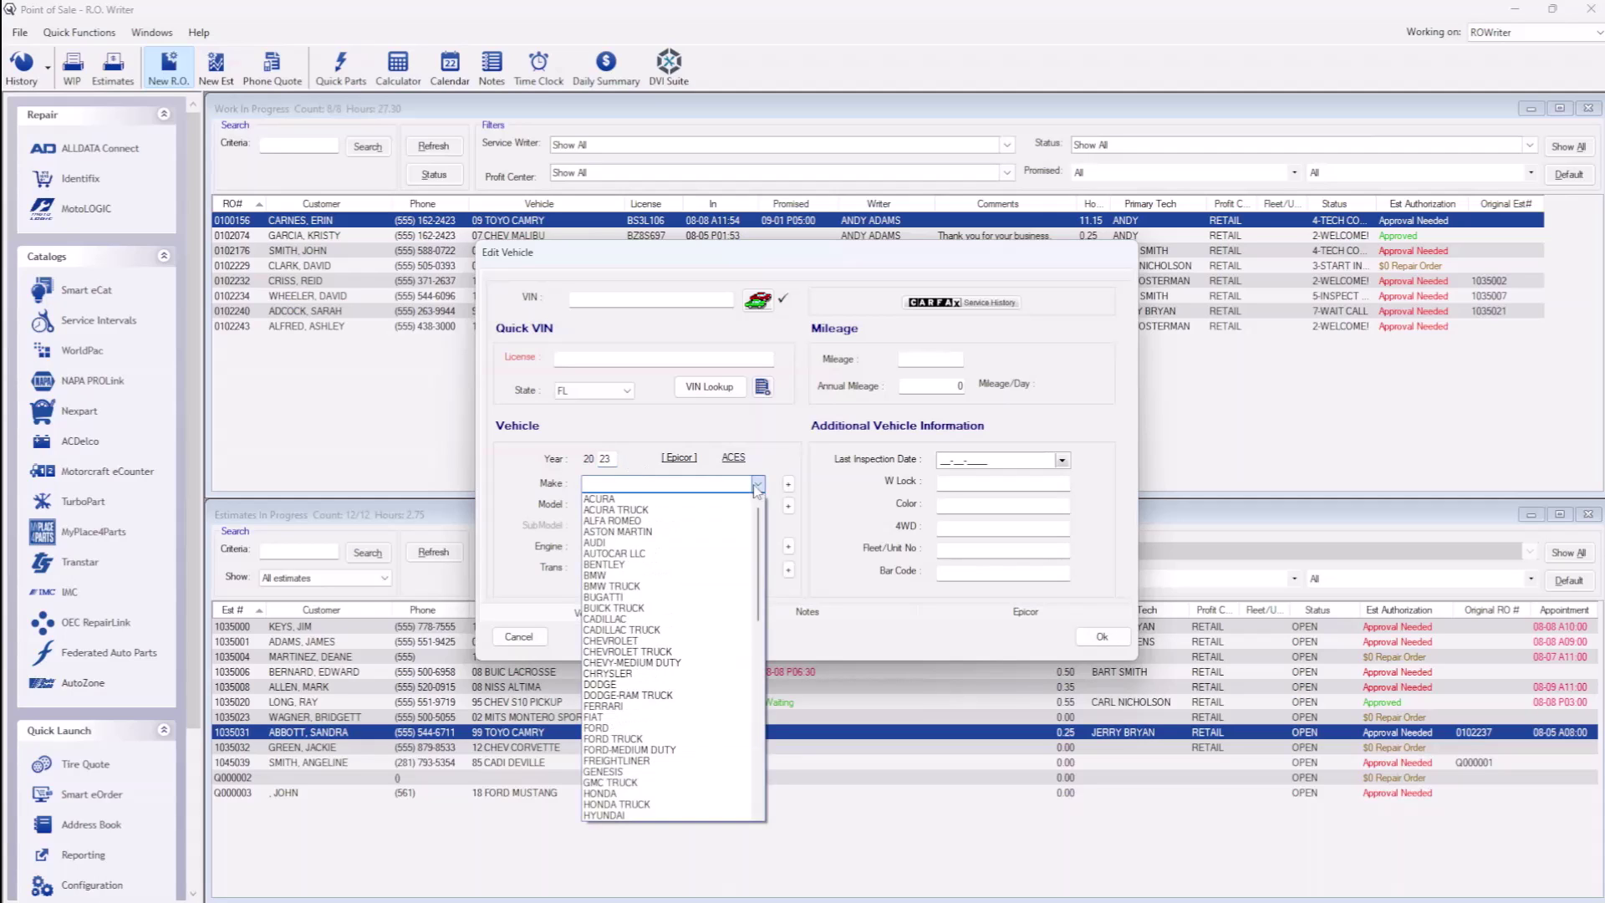
{"action": "left_click", "coordinate": [727, 499]}
{"action": "left_click", "coordinate": [757, 505]}
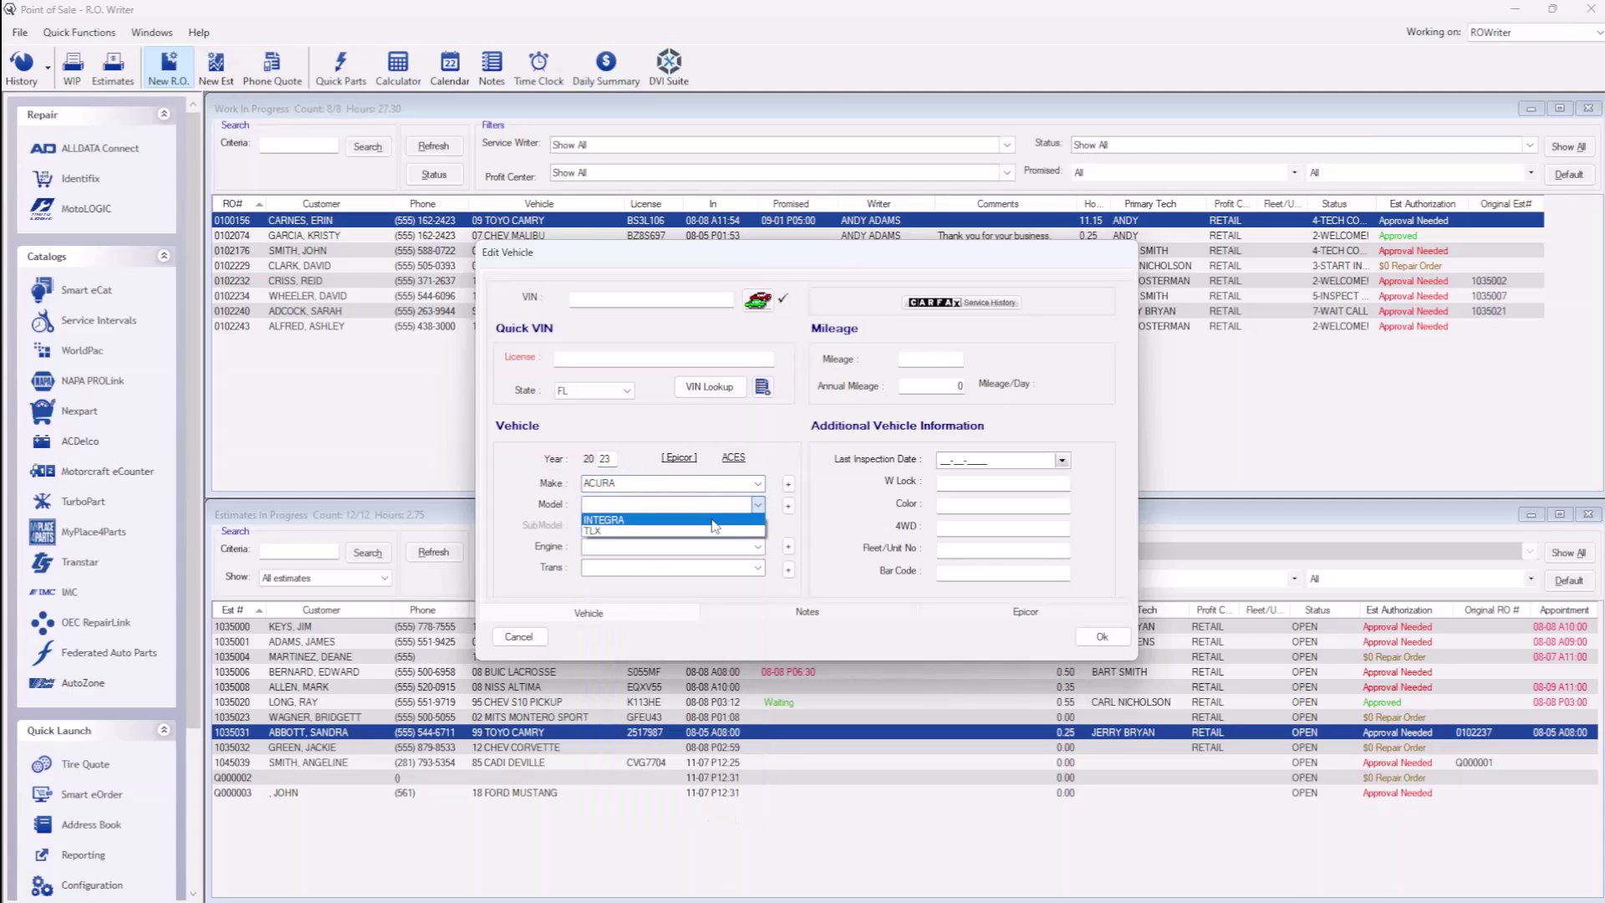
{"action": "left_click", "coordinate": [714, 520]}
{"action": "left_click", "coordinate": [731, 558]}
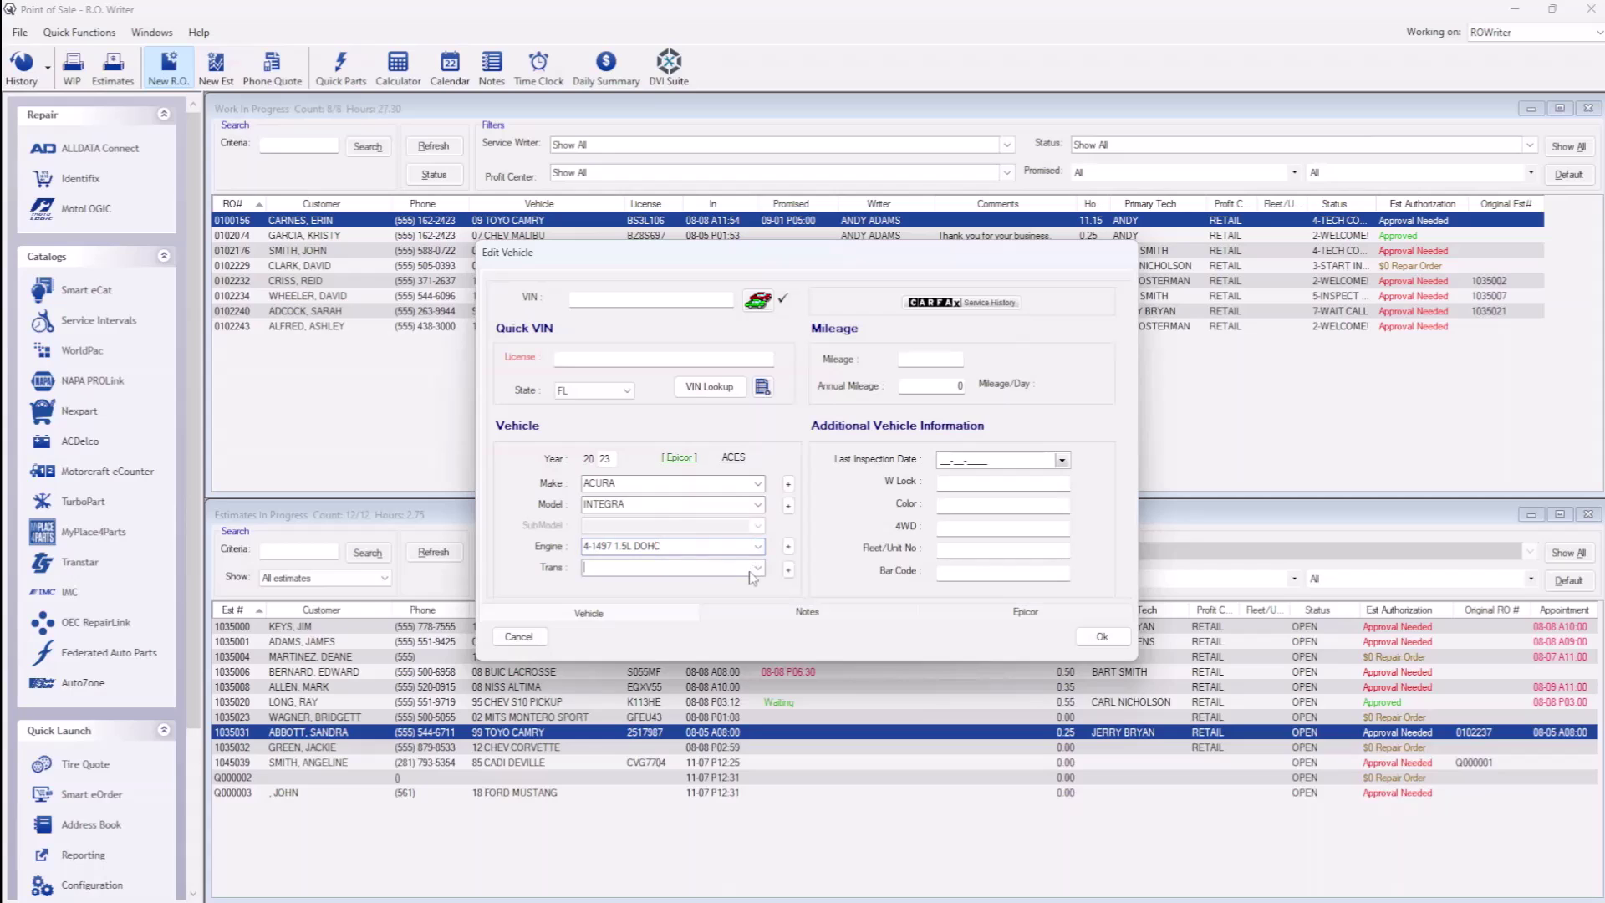
{"action": "left_click", "coordinate": [756, 568]}
{"action": "left_click", "coordinate": [696, 589]}
{"action": "left_click", "coordinate": [1101, 638]}
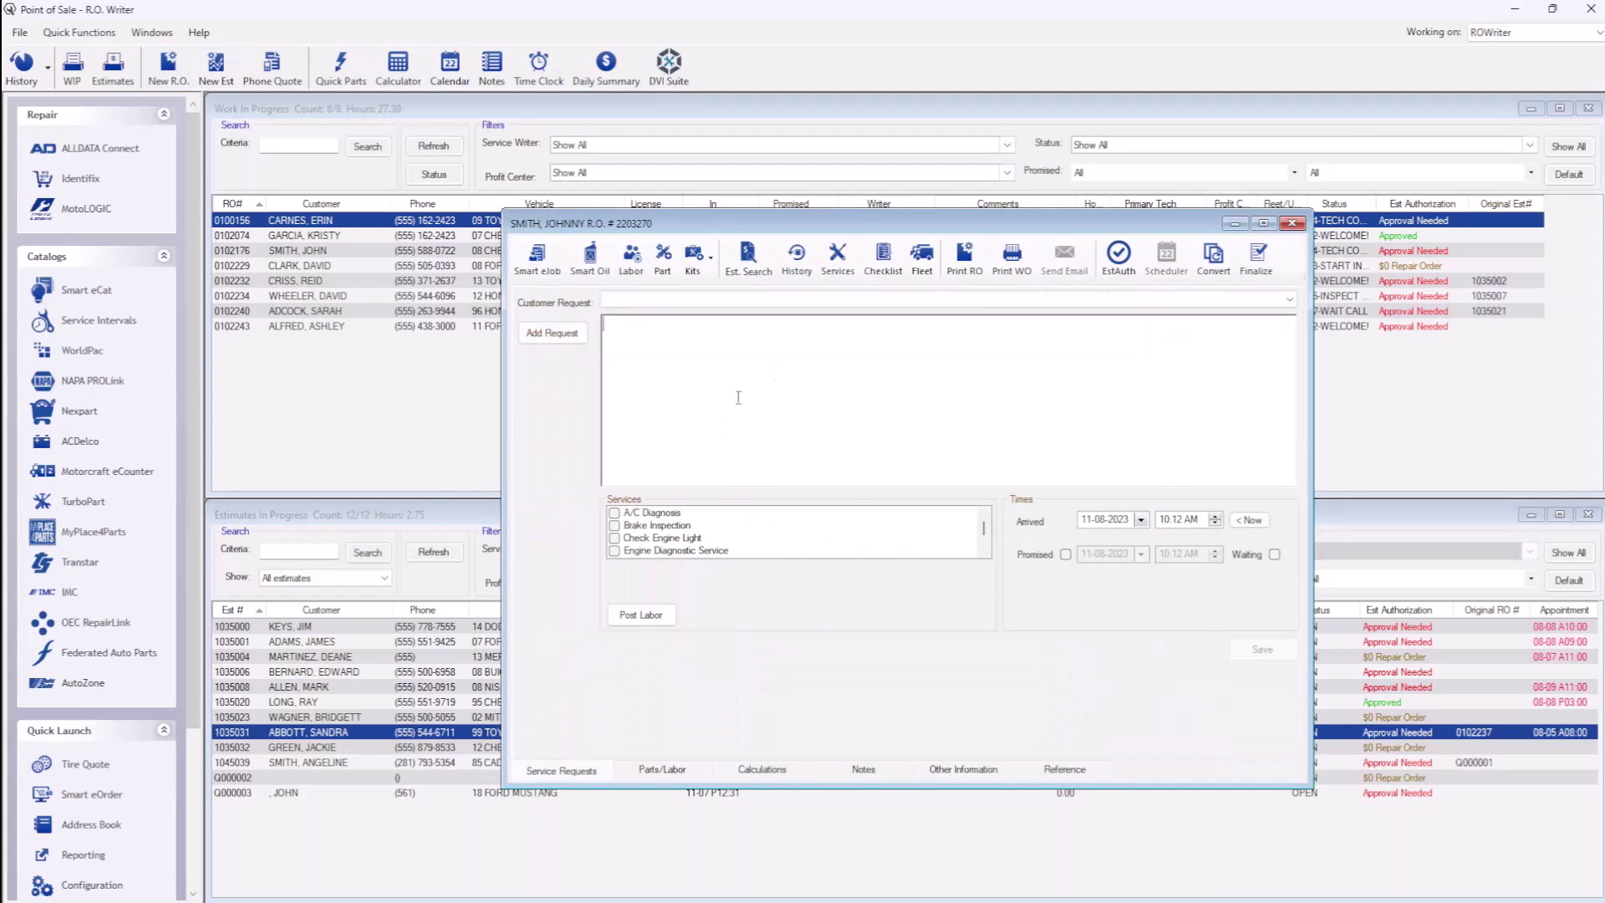
- Request A/C Diagnosis, mark the customer waiting with a promised time, then view Parts/Labor
{"action": "left_click", "coordinate": [615, 513]}
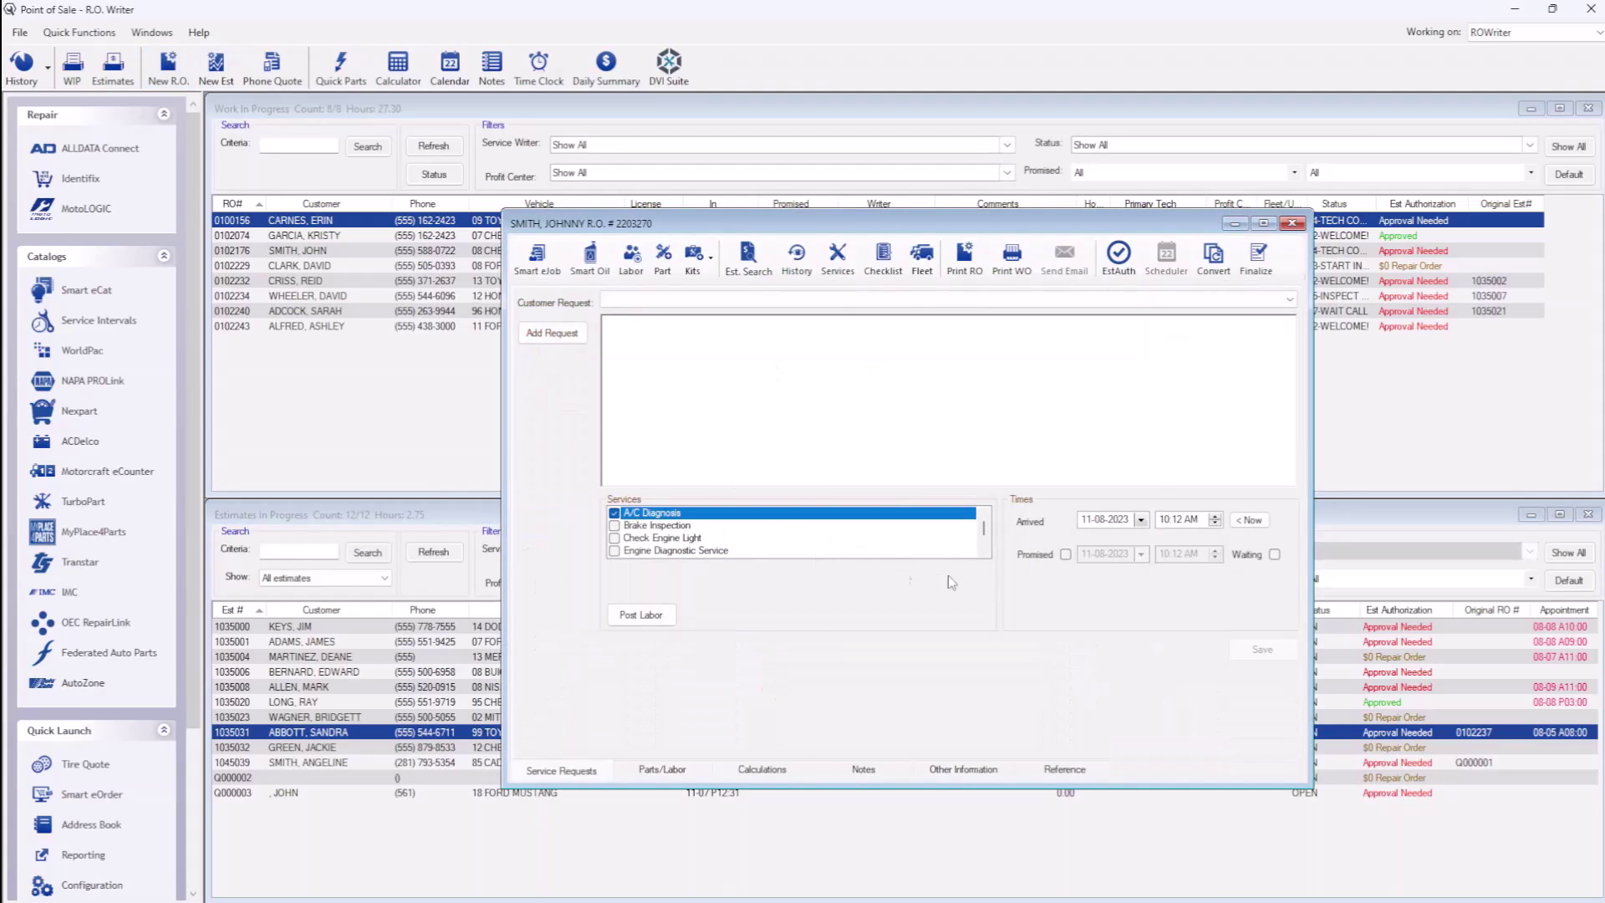
{"action": "left_click", "coordinate": [1274, 554]}
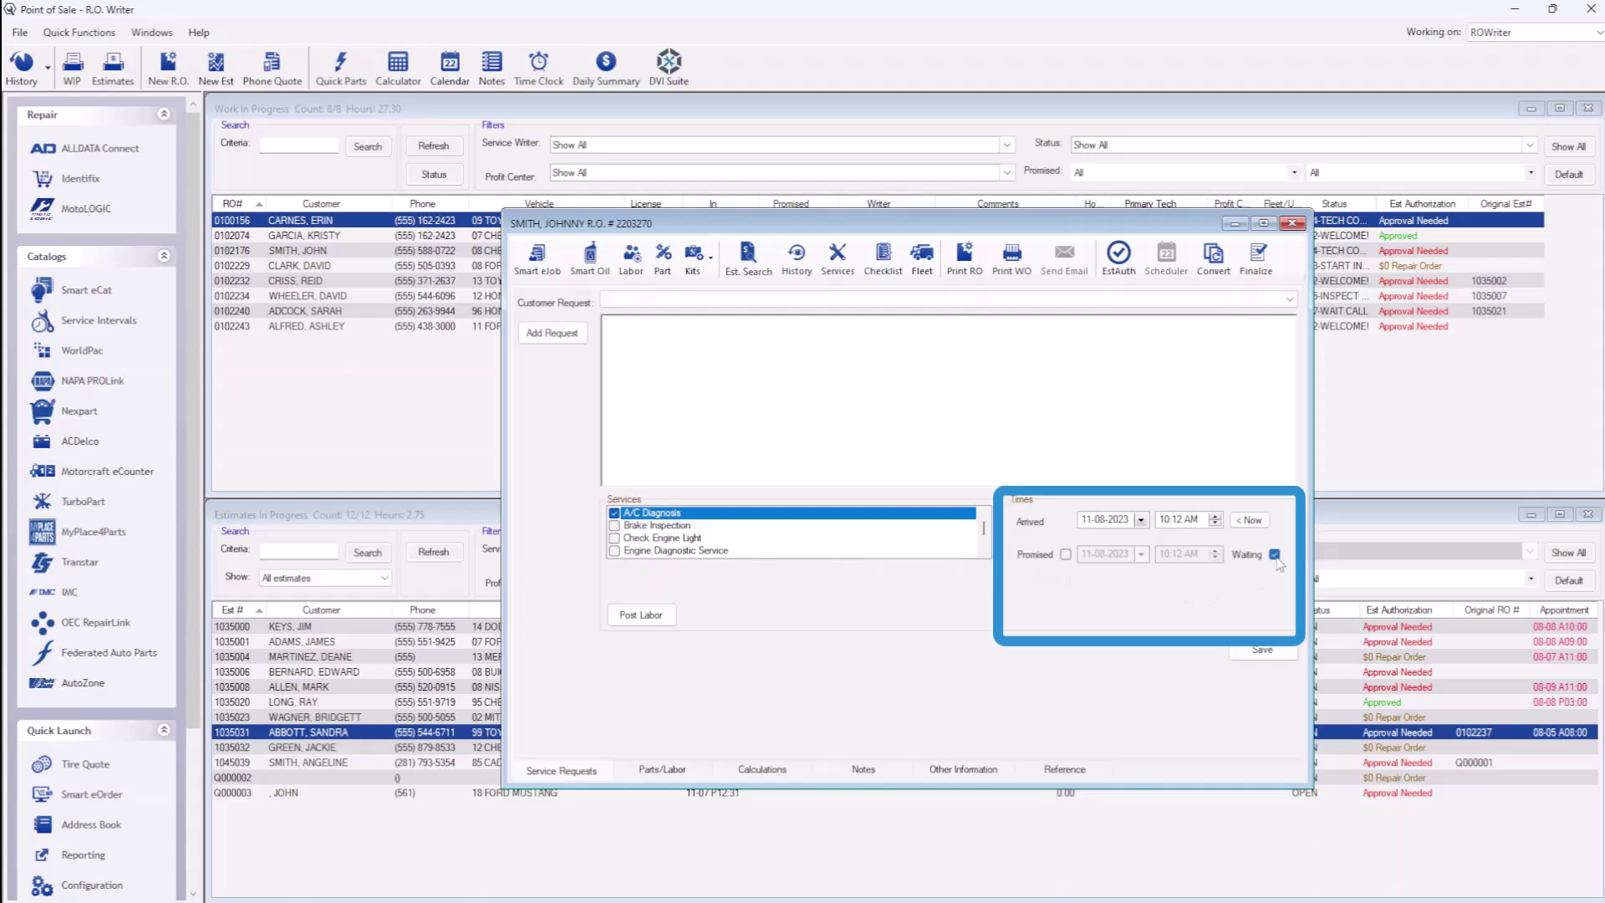
{"action": "left_click", "coordinate": [1065, 554]}
{"action": "left_click", "coordinate": [662, 771]}
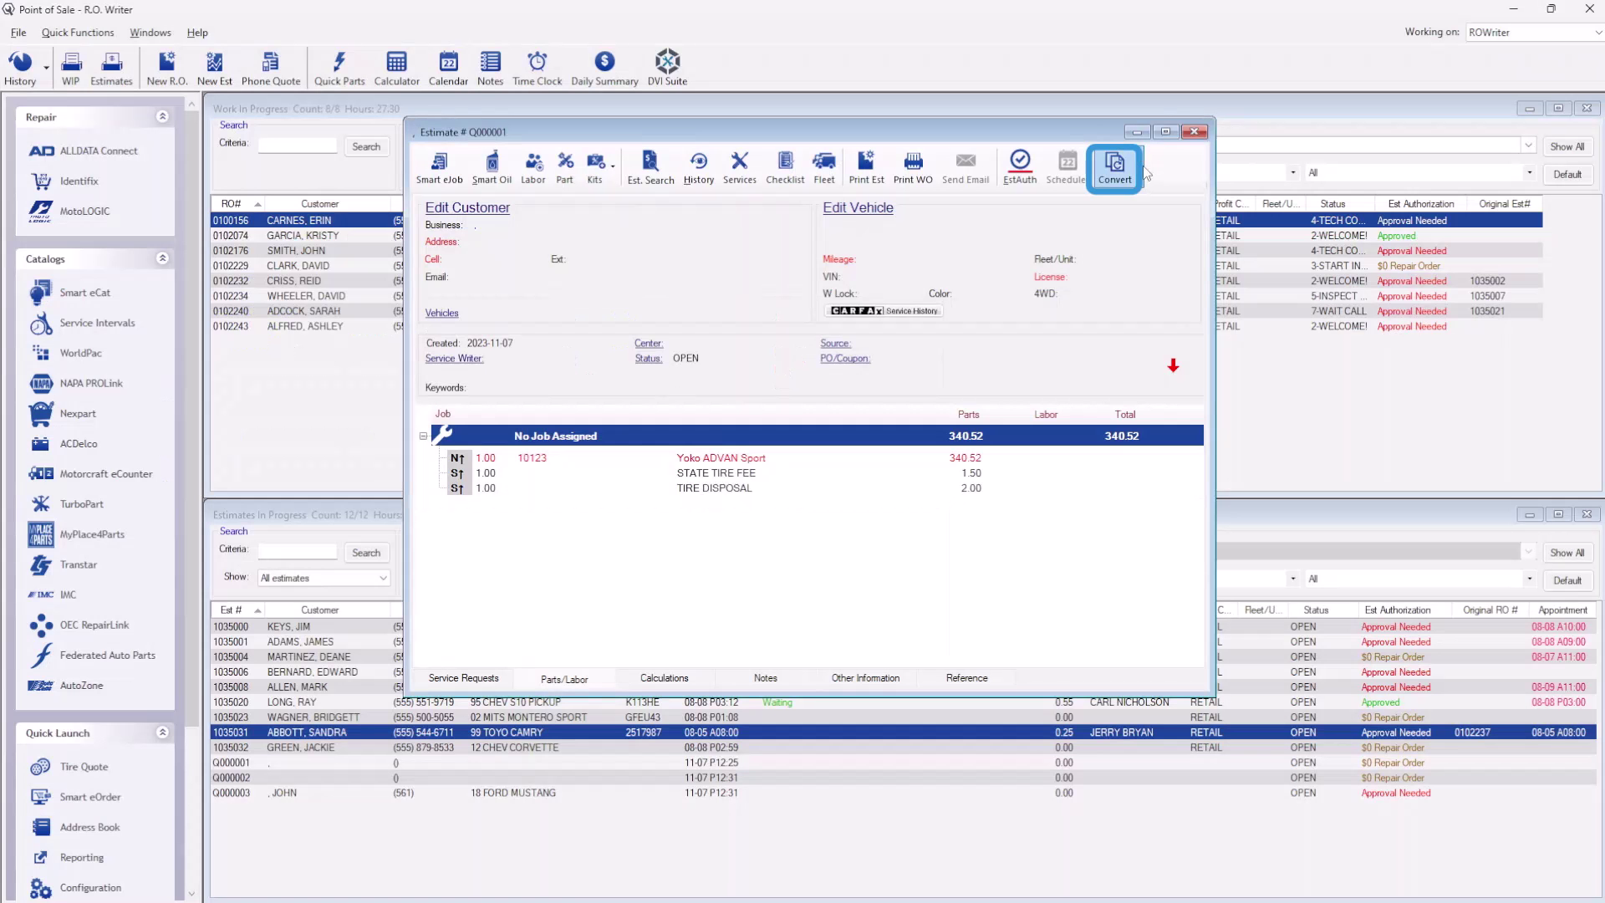
- Convert the quote to an estimate, picking the existing customer by last name and their 1985 CADI DEVILLE
{"action": "left_click", "coordinate": [1131, 171]}
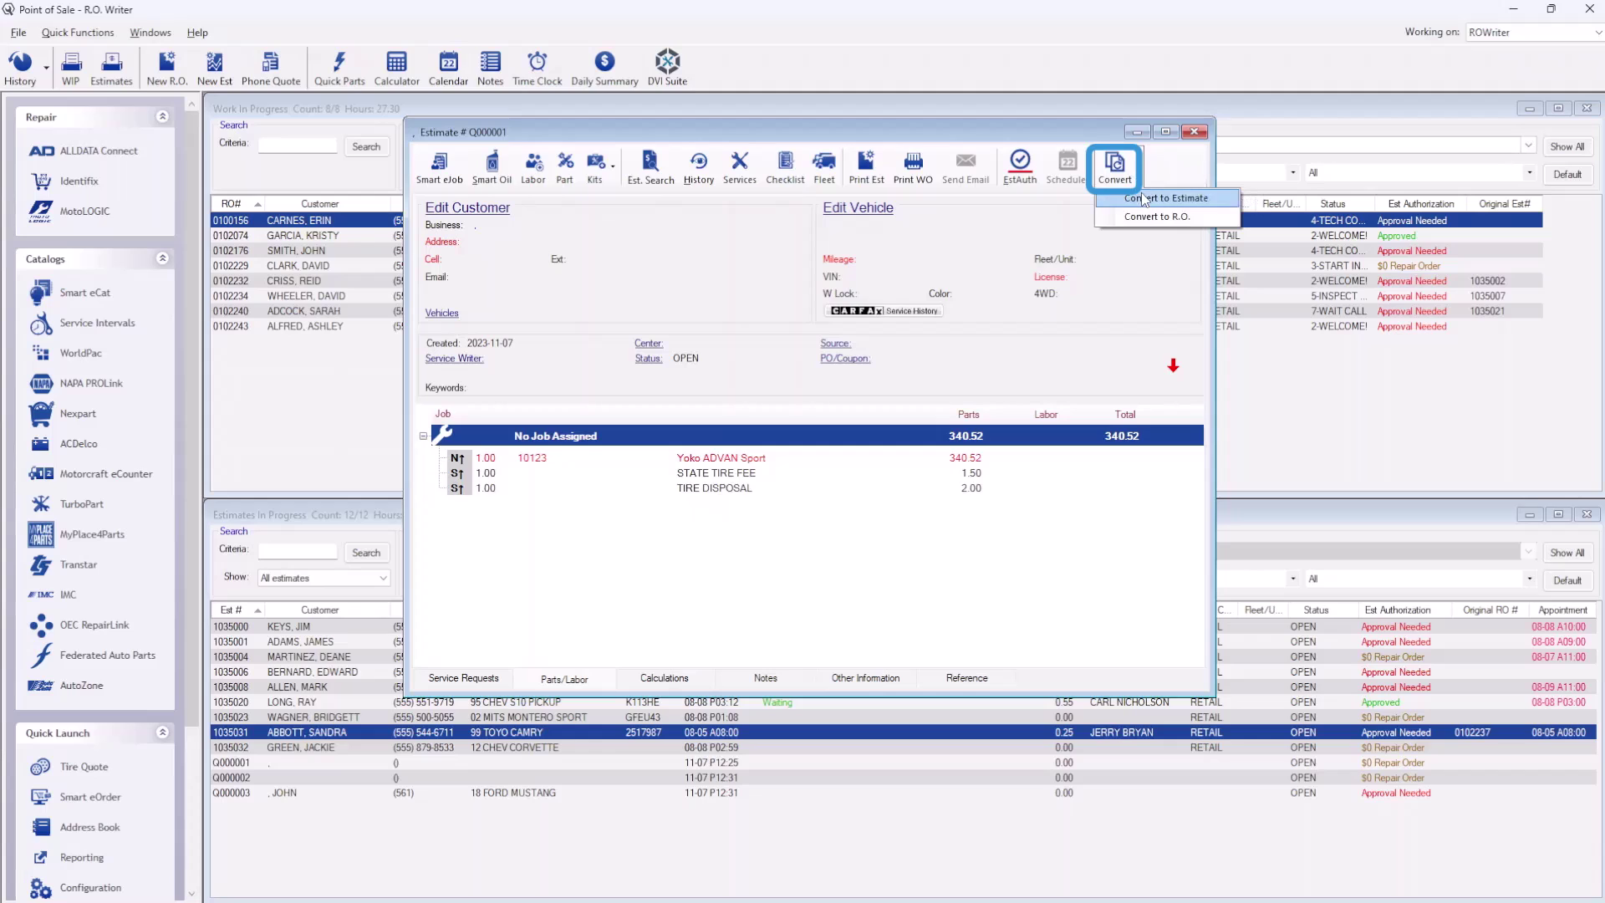
{"action": "left_click", "coordinate": [1143, 198]}
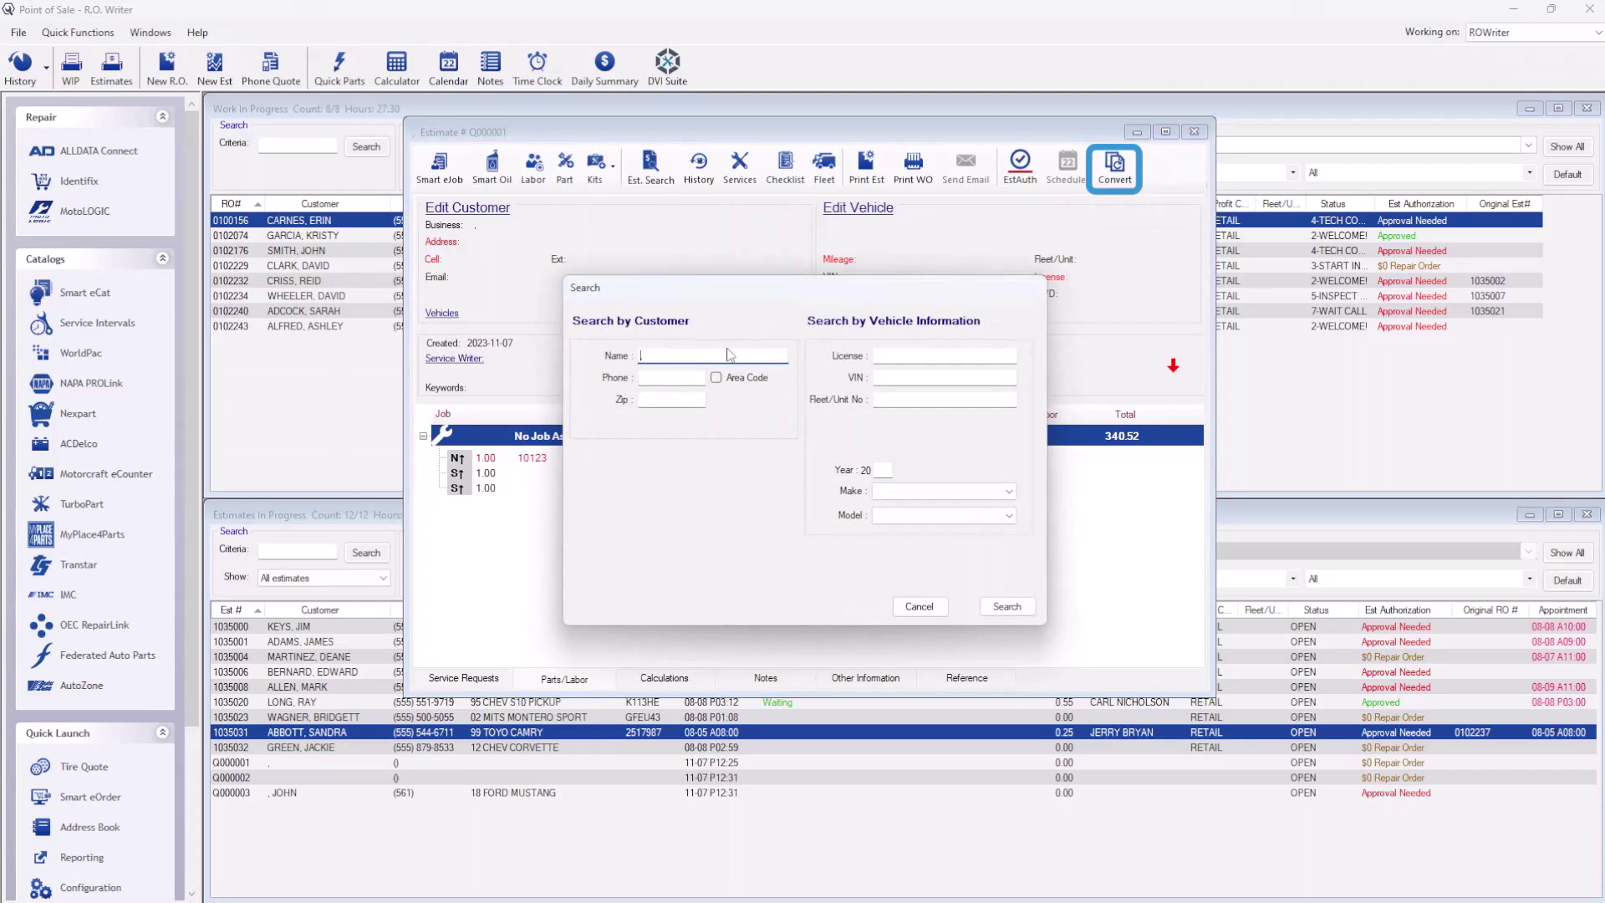
{"action": "type", "text": "Smith"}
{"action": "key", "text": "Return"}
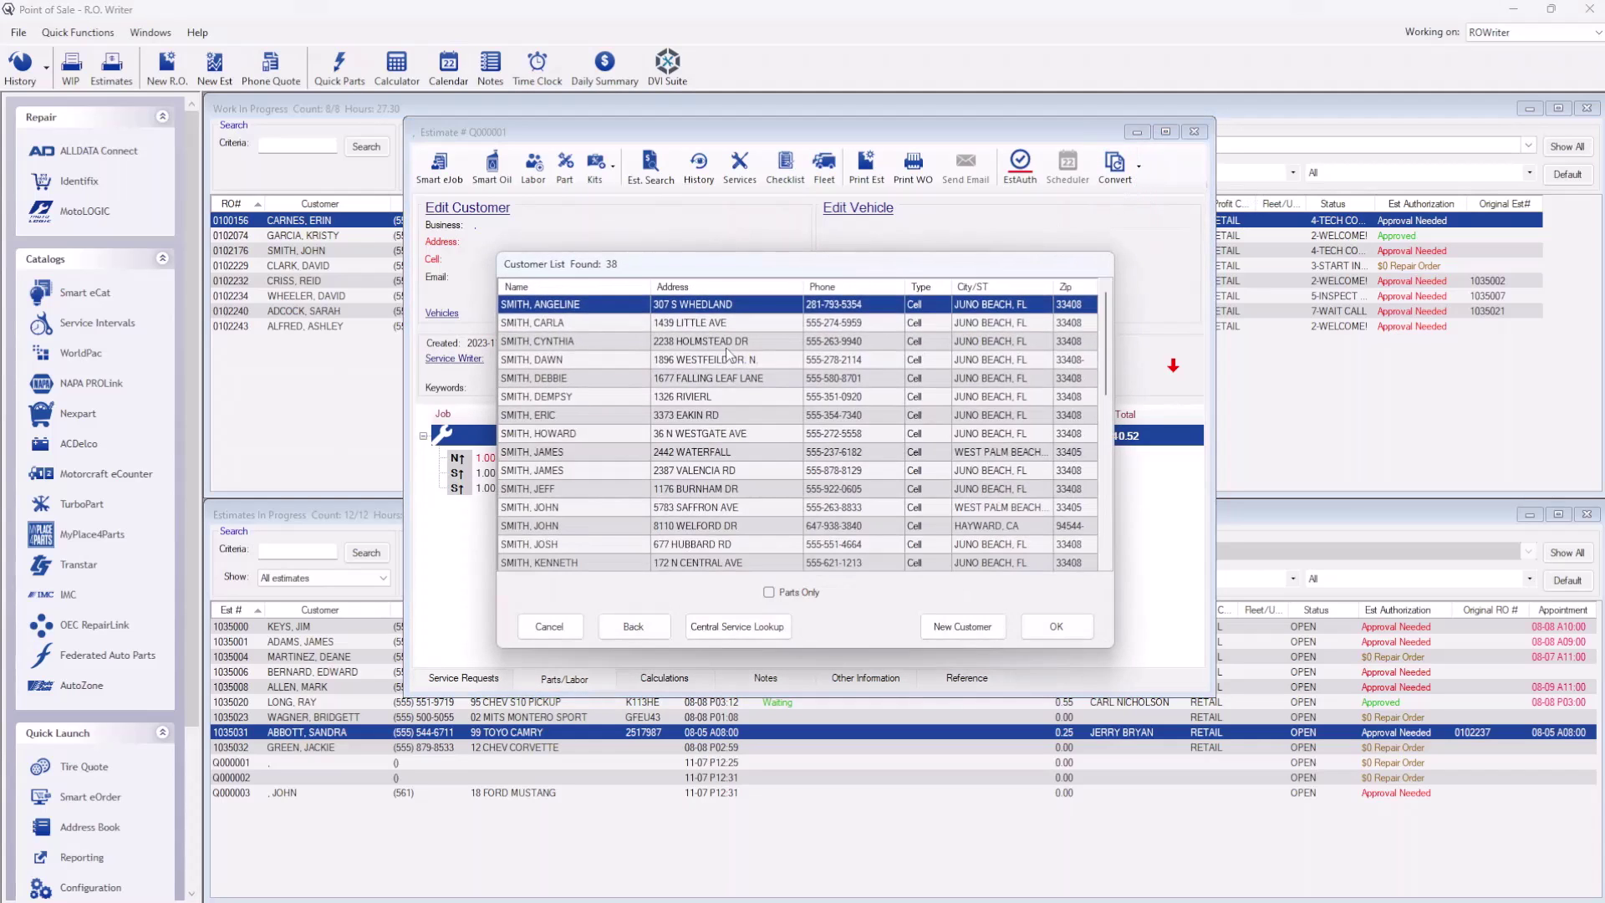
{"action": "double_click", "coordinate": [593, 306]}
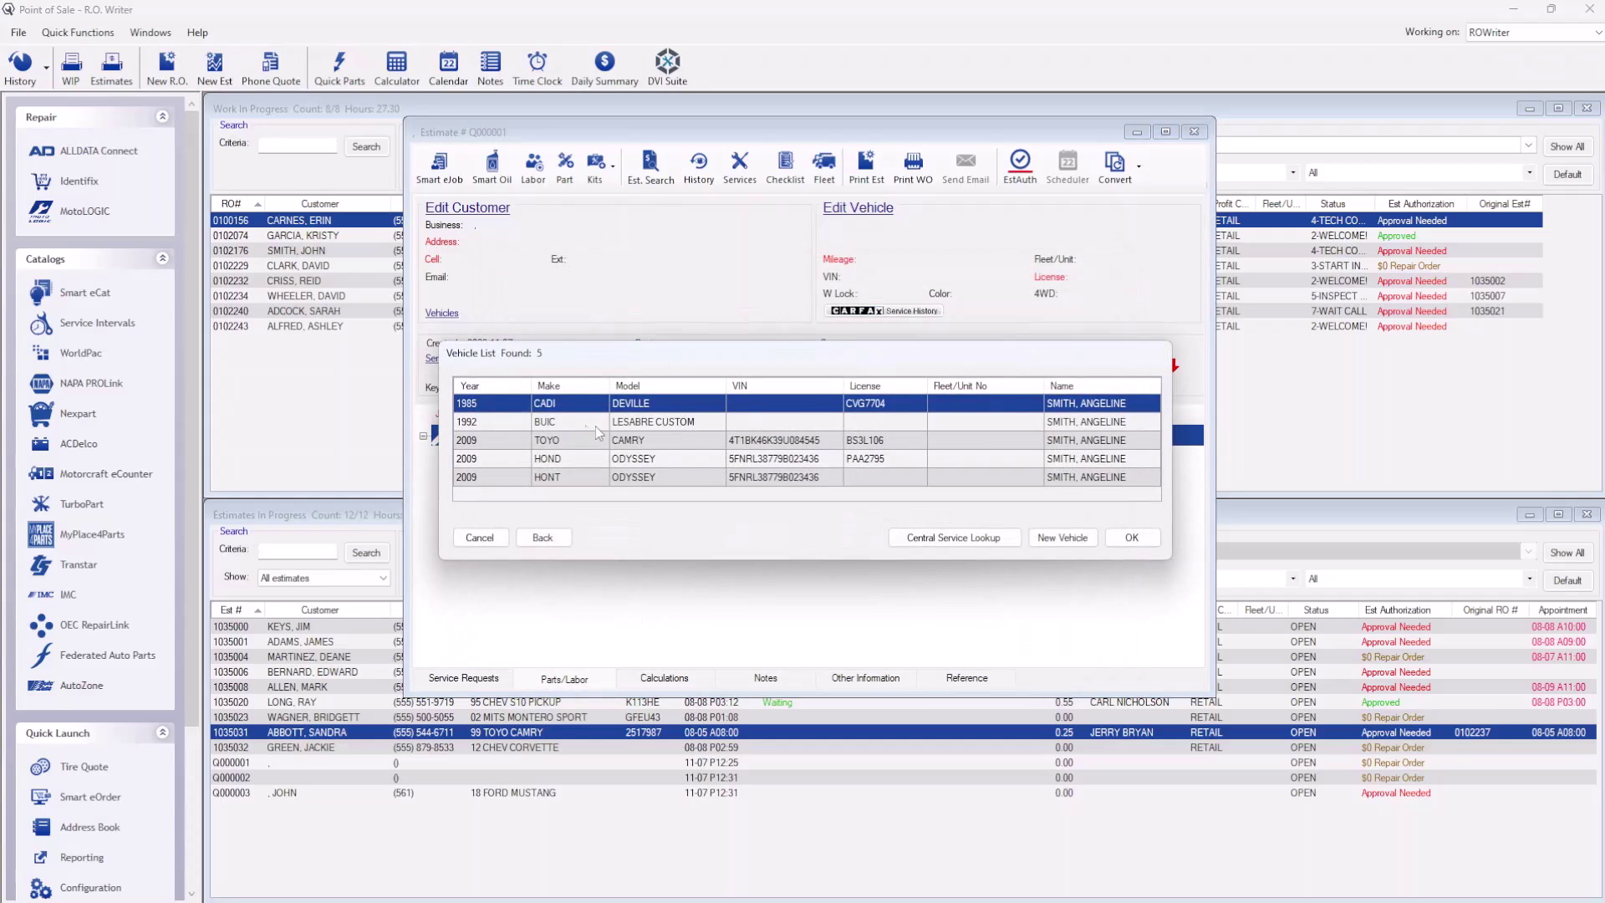
{"action": "double_click", "coordinate": [543, 404]}
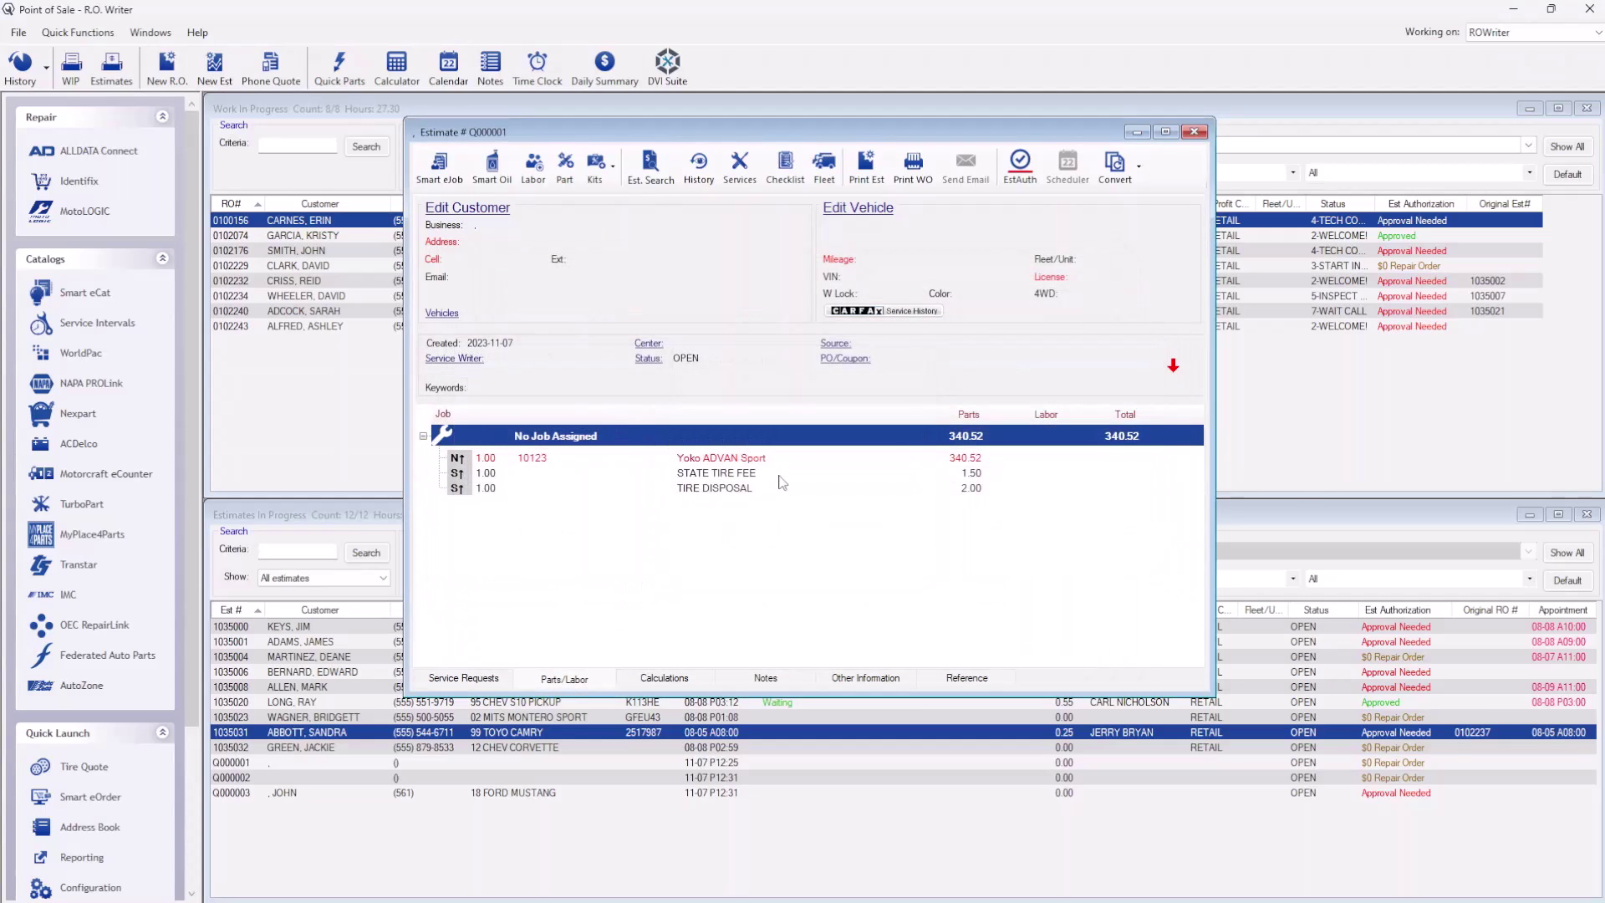